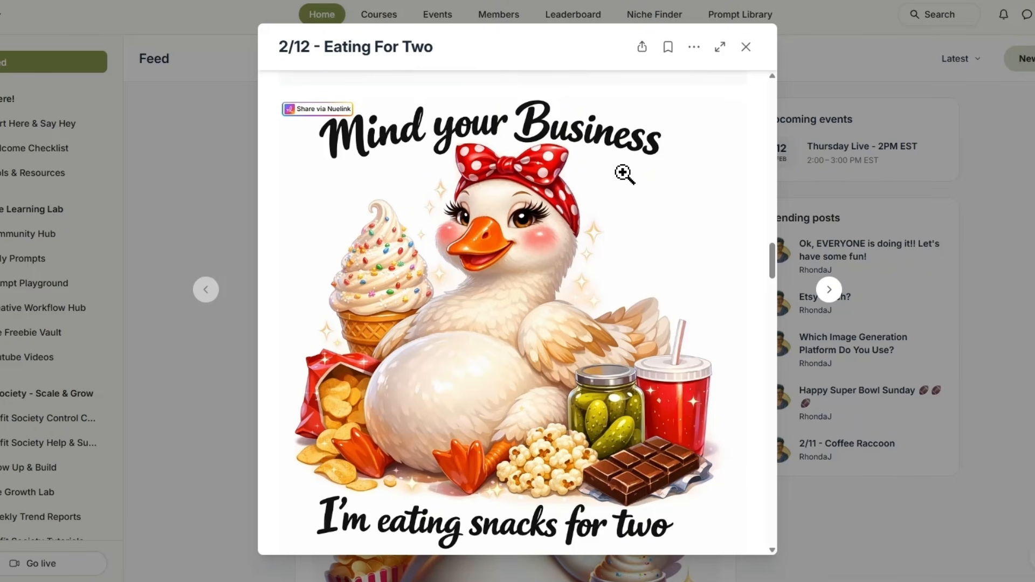
# Examine the "2/12 - Eating For Two" post, covering its prompt, niche and product ideas, keywords and first goose images.
pyautogui.scroll(5, 591, 283)
pyautogui.scroll(10, 591, 285)
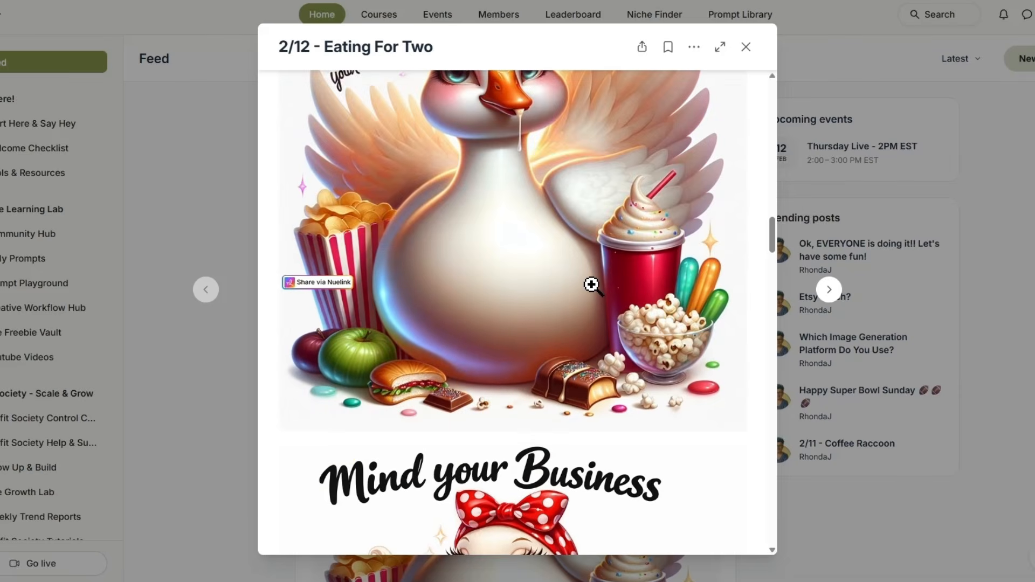
pyautogui.scroll(1, 593, 285)
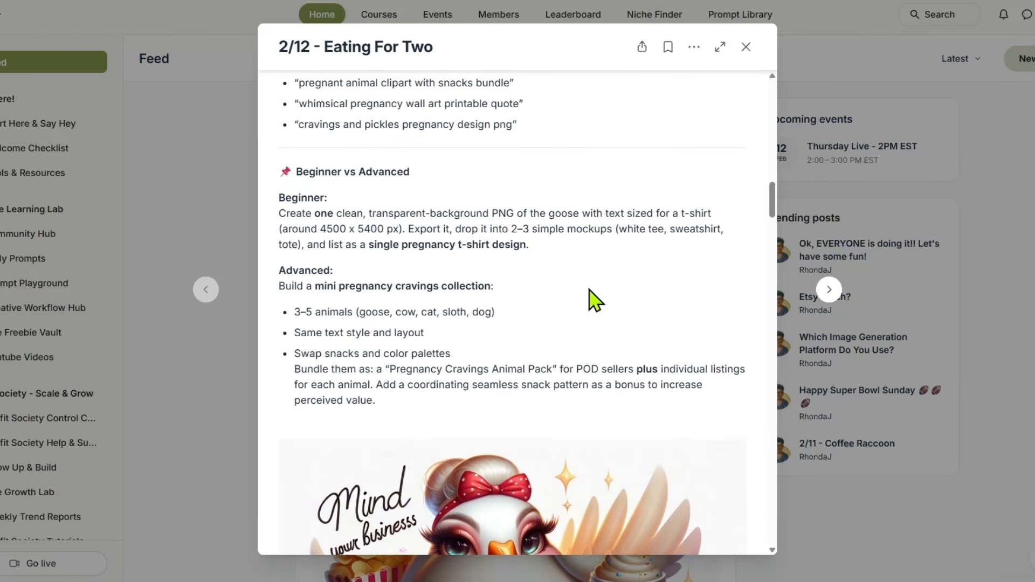
pyautogui.scroll(2, 593, 302)
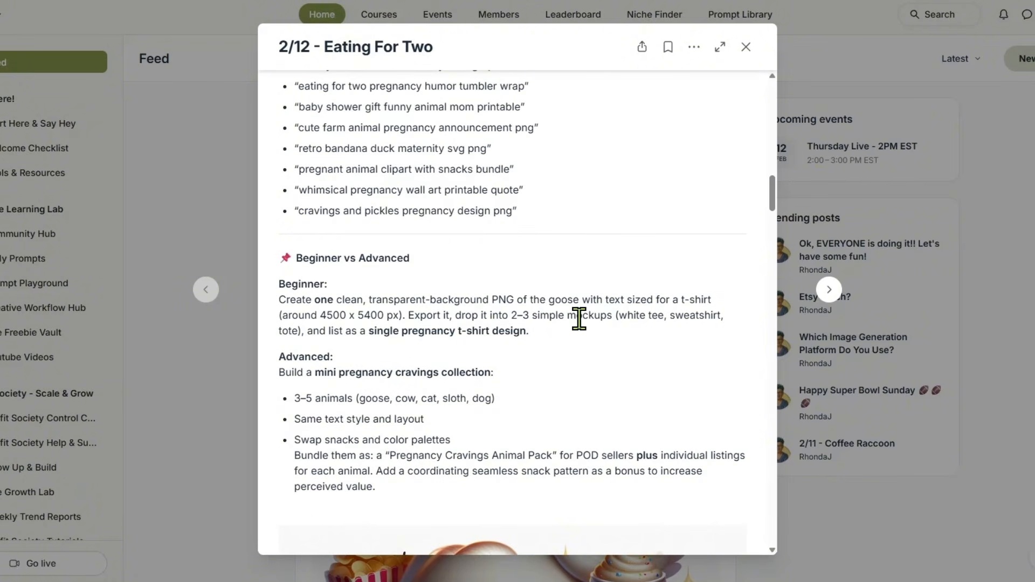
pyautogui.scroll(8, 579, 318)
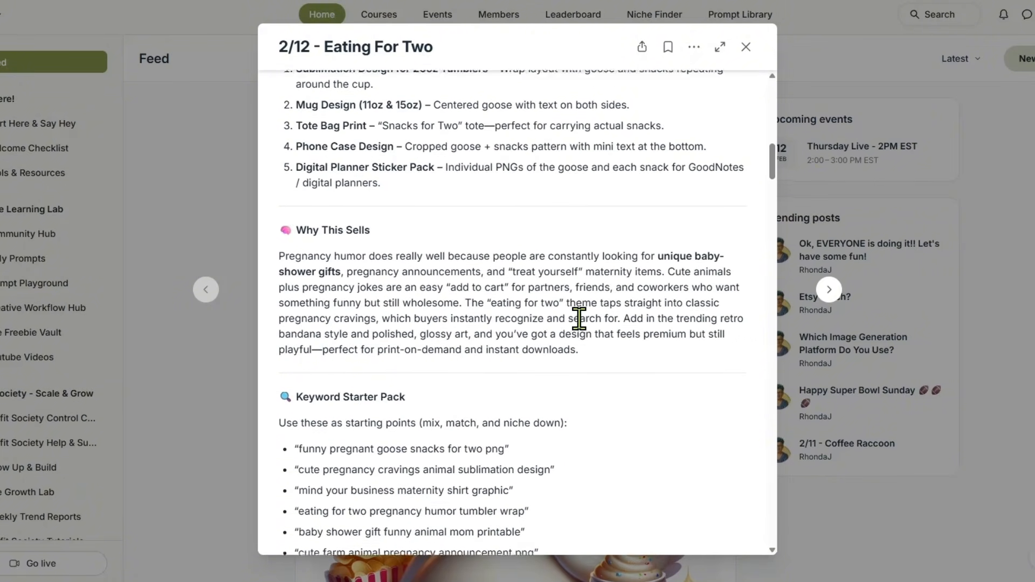
pyautogui.scroll(-2, 578, 319)
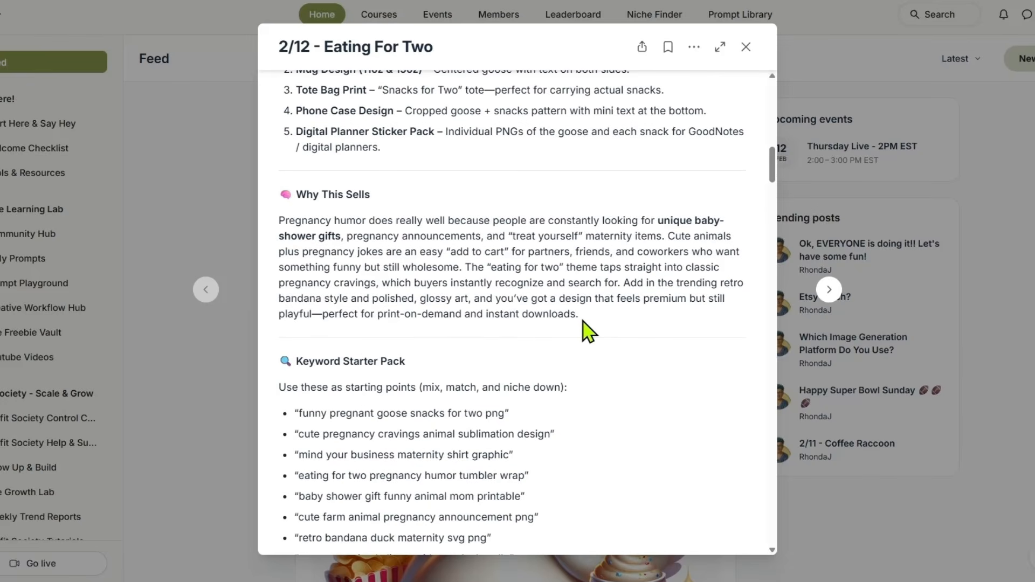
pyautogui.scroll(10, 582, 280)
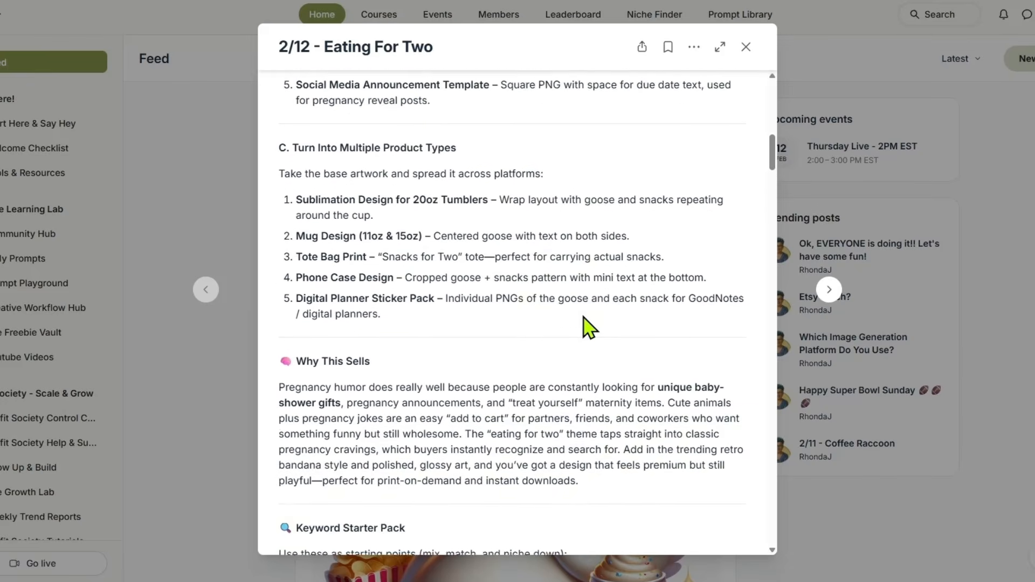
pyautogui.scroll(5, 578, 312)
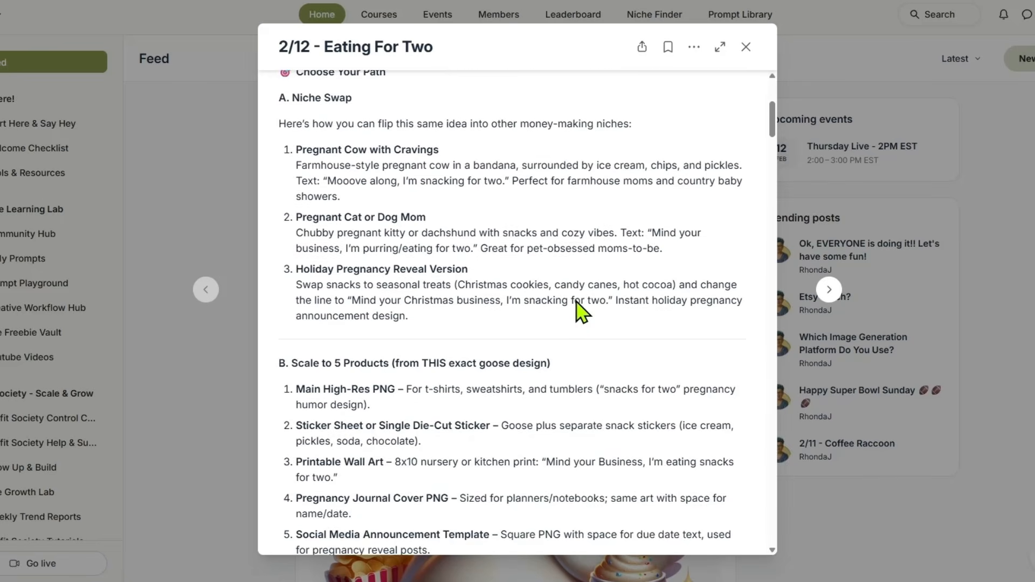
pyautogui.scroll(5, 576, 307)
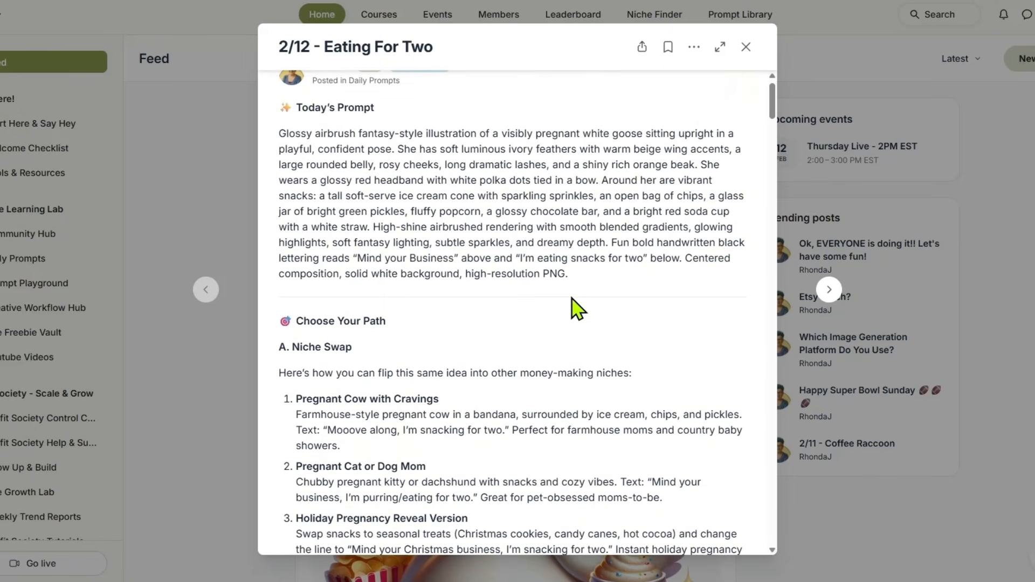
pyautogui.scroll(-6, 545, 294)
pyautogui.scroll(-20, 561, 291)
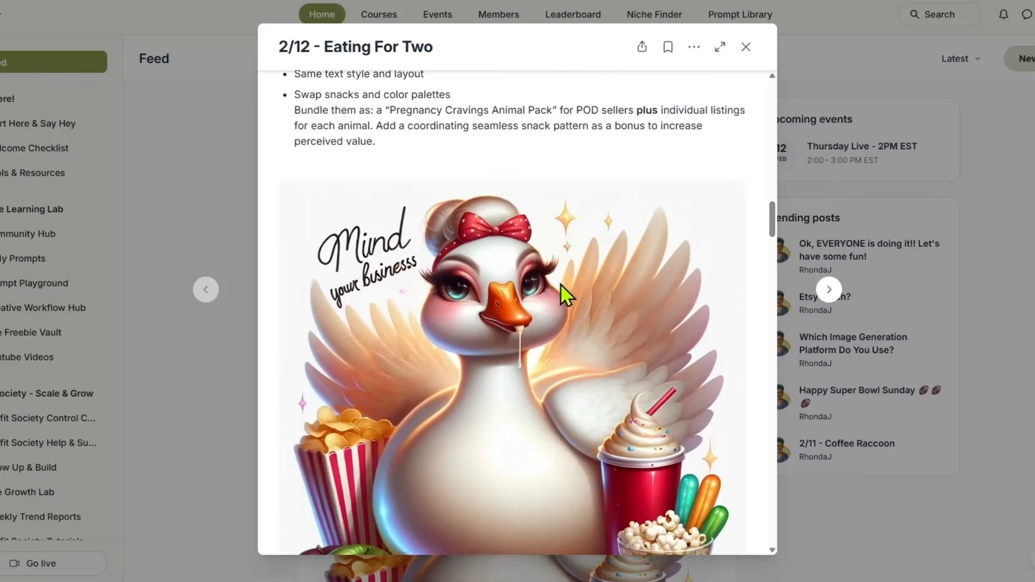
pyautogui.scroll(-6, 561, 293)
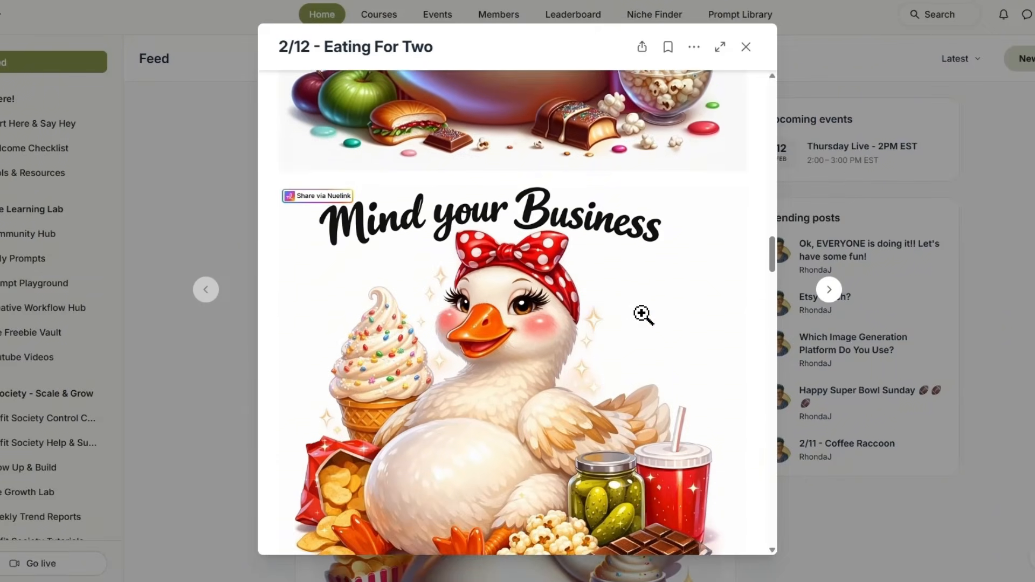
pyautogui.scroll(1, 642, 313)
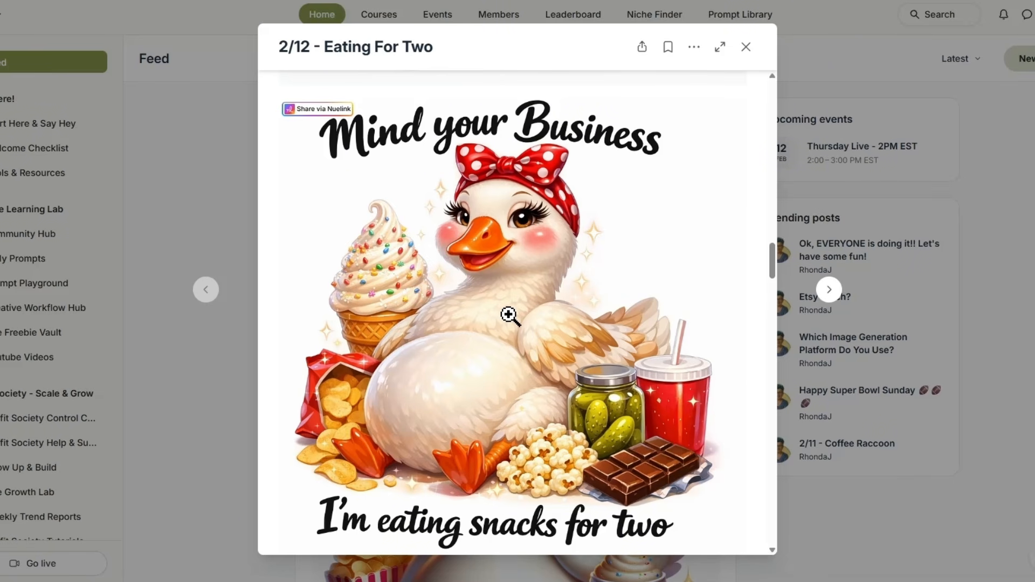
# Copy the post's goose image that has "Mind your Business" lettered beside the goose's neck.
pyautogui.scroll(-5, 574, 305)
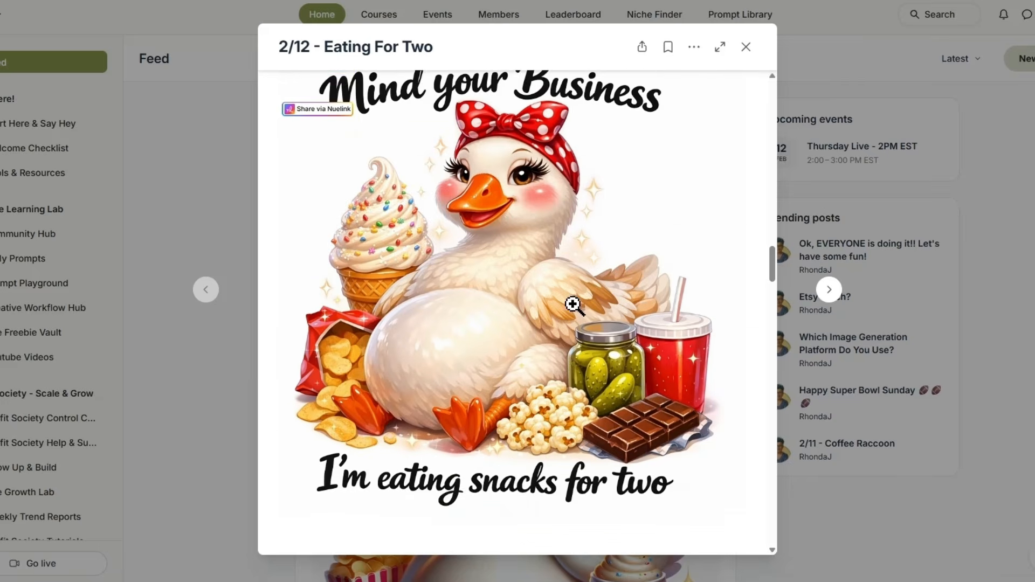
pyautogui.scroll(-12, 573, 305)
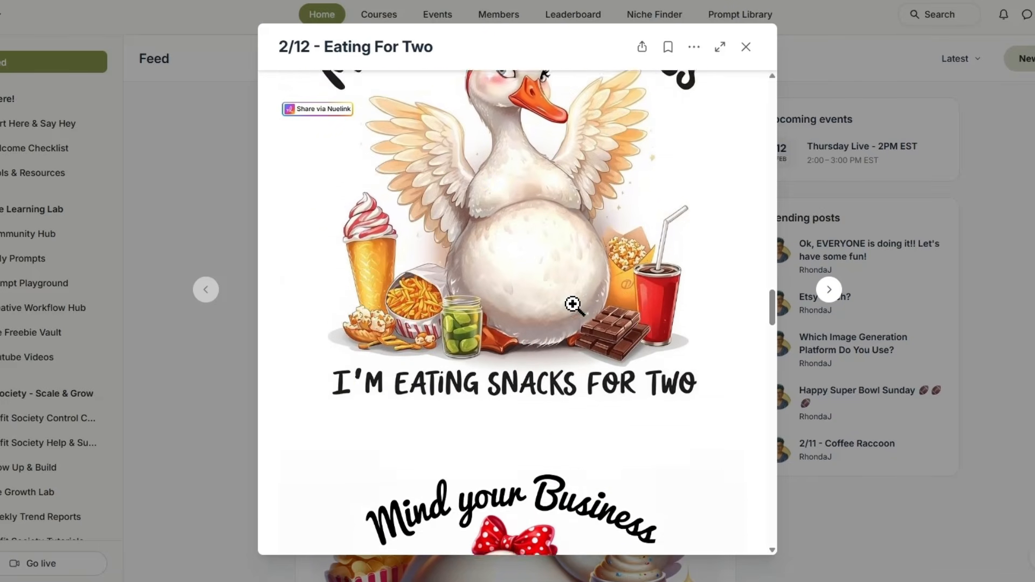
pyautogui.scroll(-4, 572, 304)
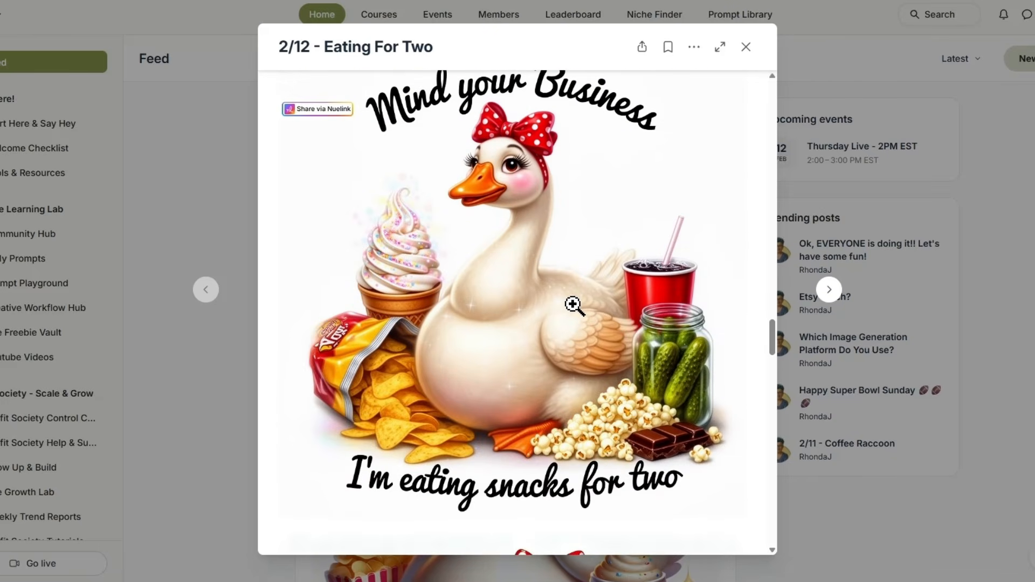
pyautogui.scroll(-2, 560, 318)
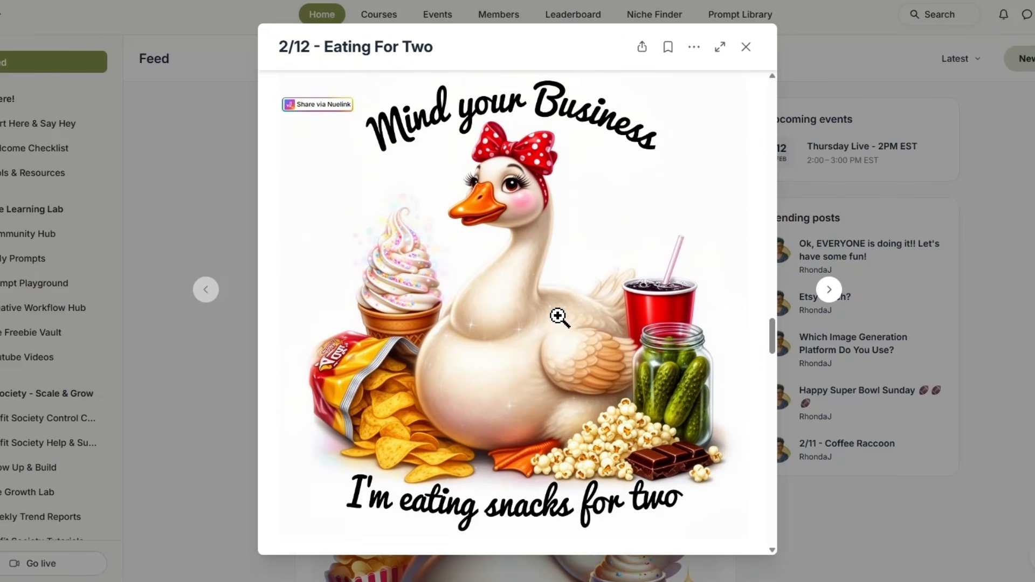
pyautogui.scroll(-7, 559, 317)
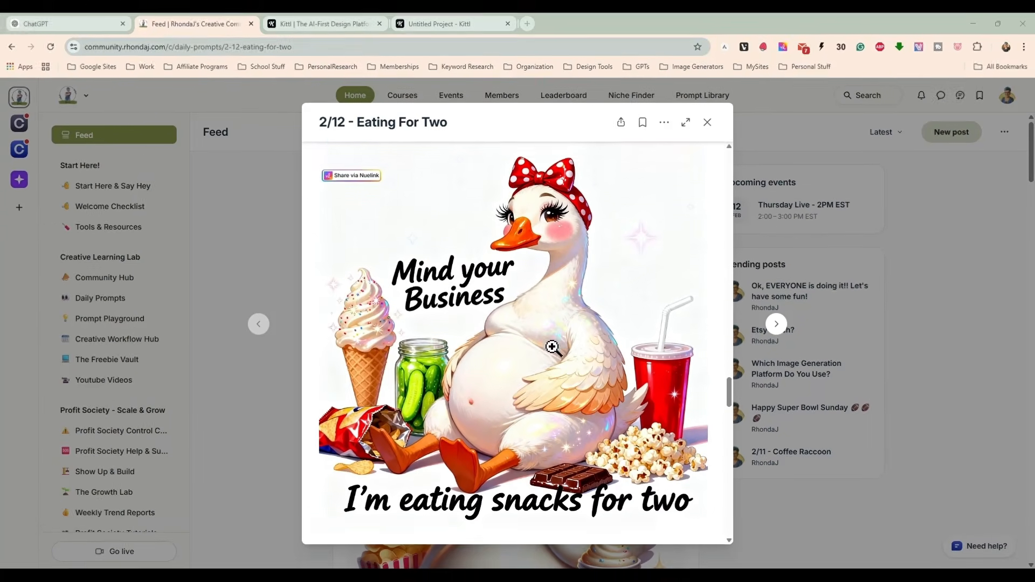
pyautogui.scroll(-1, 552, 347)
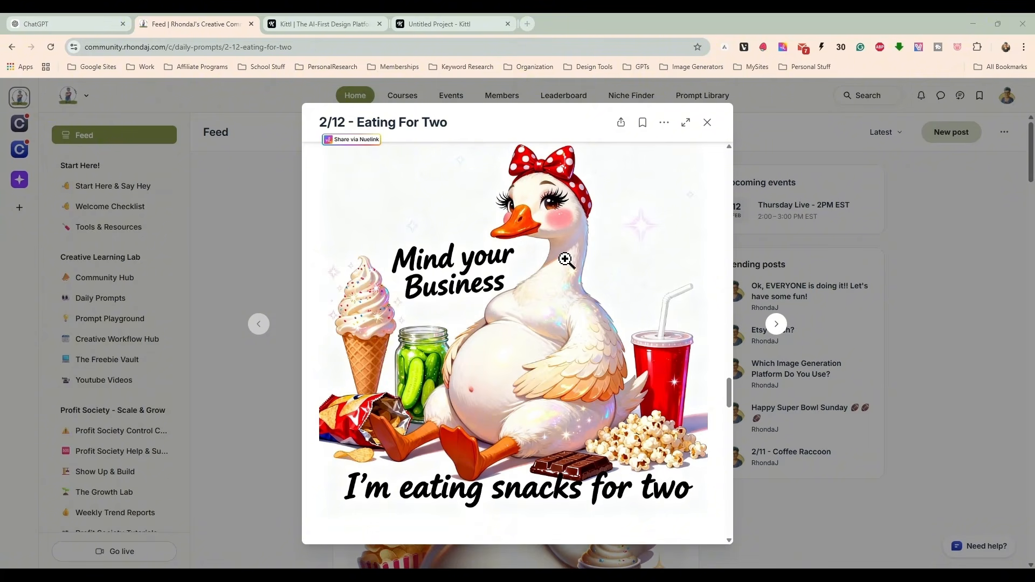
pyautogui.rightClick(516, 373)
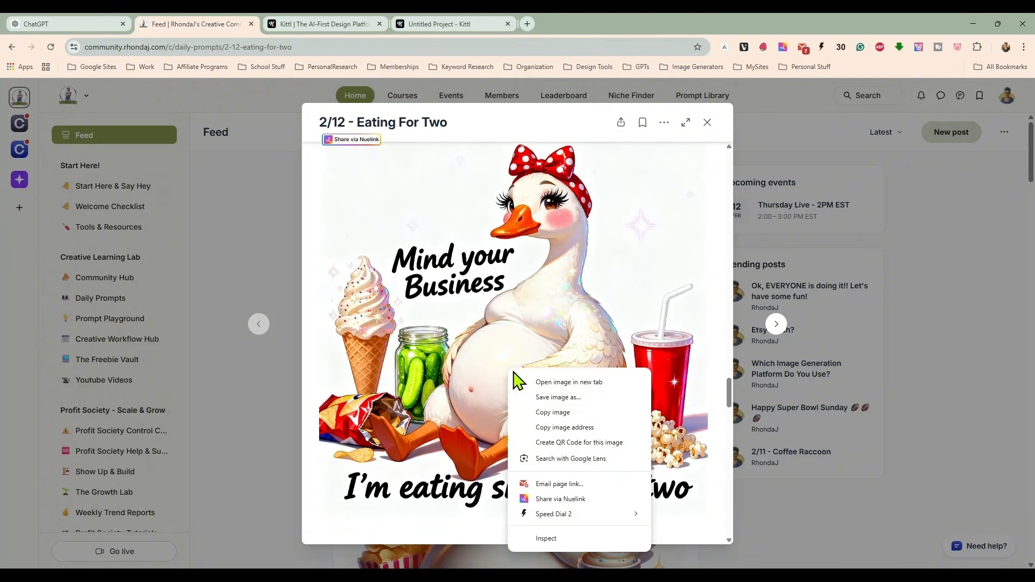
pyautogui.click(531, 411)
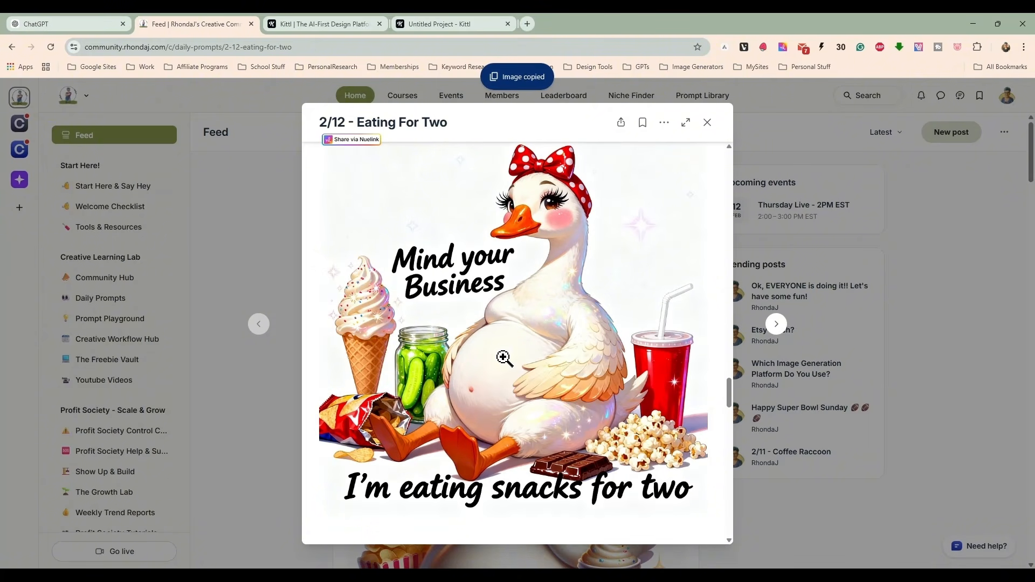
# Switch to the untitled Kittl project, paste the copied goose image and scale it to fill the 5000 × 5000 px artboard.
pyautogui.click(423, 32)
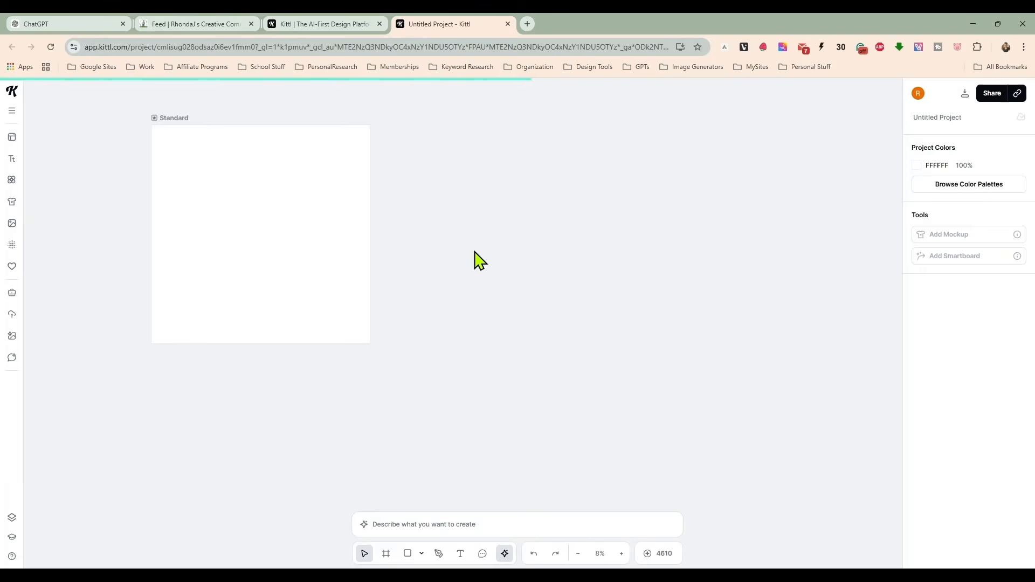
pyautogui.moveTo(466, 344); pyautogui.dragTo(175, 219)
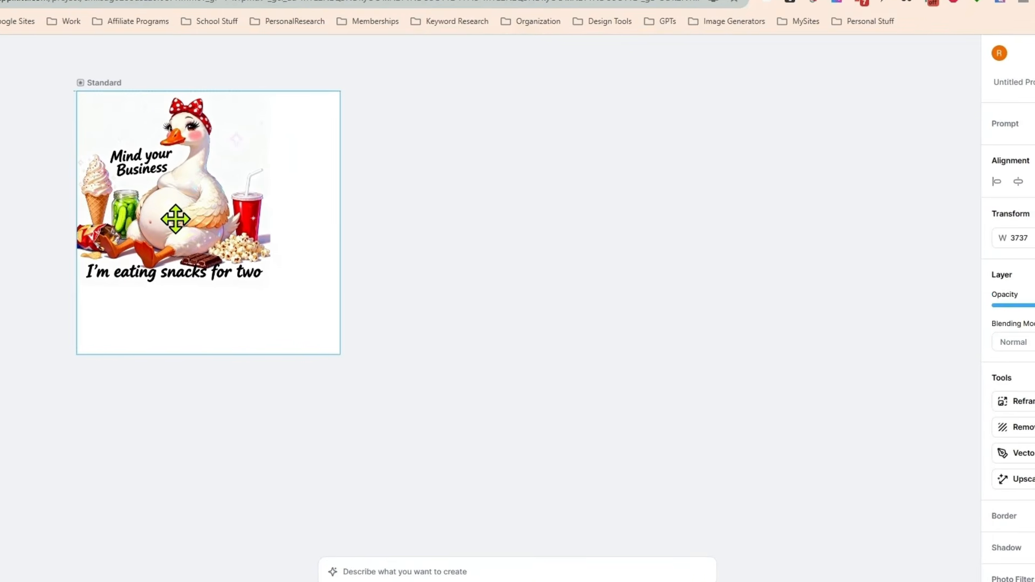
pyautogui.moveTo(270, 288)
pyautogui.mouseDown()
pyautogui.moveTo(337, 354)
pyautogui.moveTo(254, 278)
pyautogui.mouseUp()
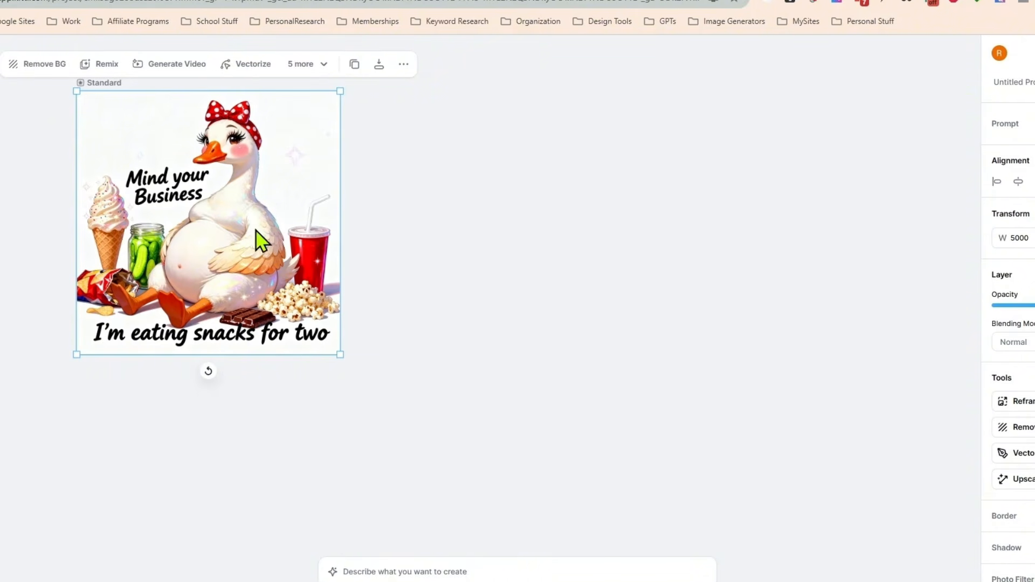
pyautogui.moveTo(106, 86); pyautogui.dragTo(202, 89)
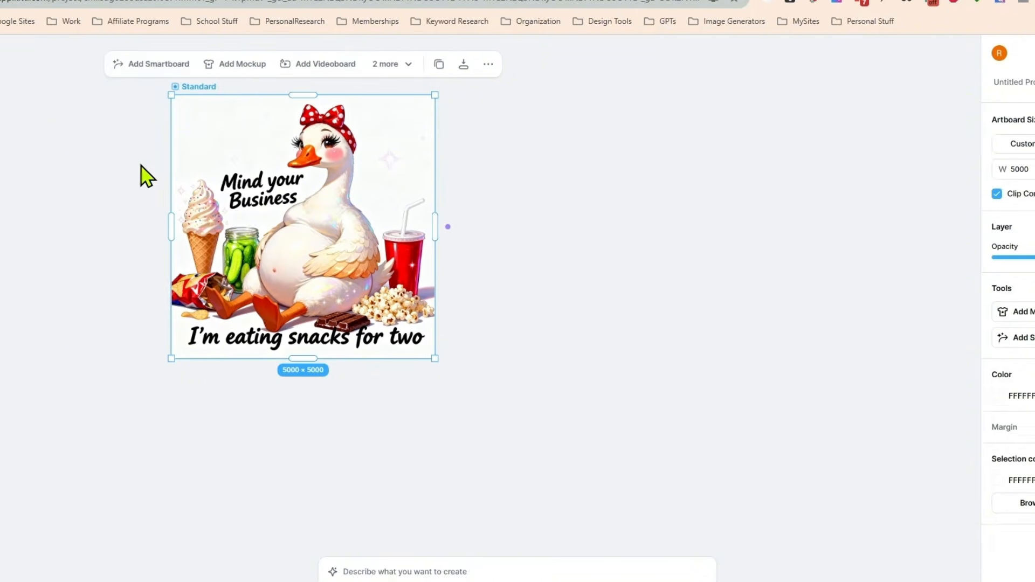
# Ask the AI chat "give me a list of 5 popular and trendy animals for t'shirt designs".
pyautogui.click(12, 360)
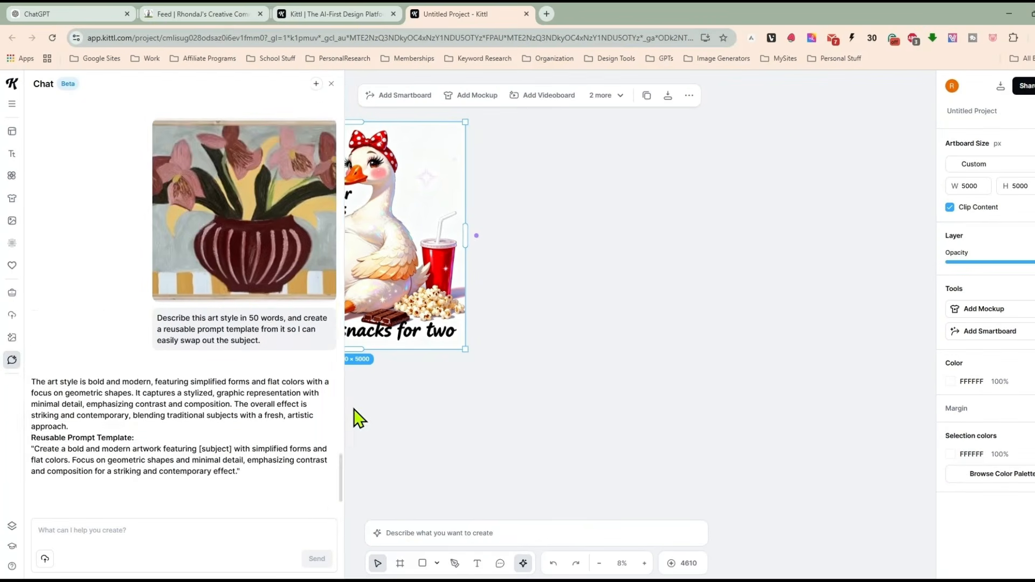
pyautogui.moveTo(343, 401); pyautogui.dragTo(176, 381)
pyautogui.click(99, 542)
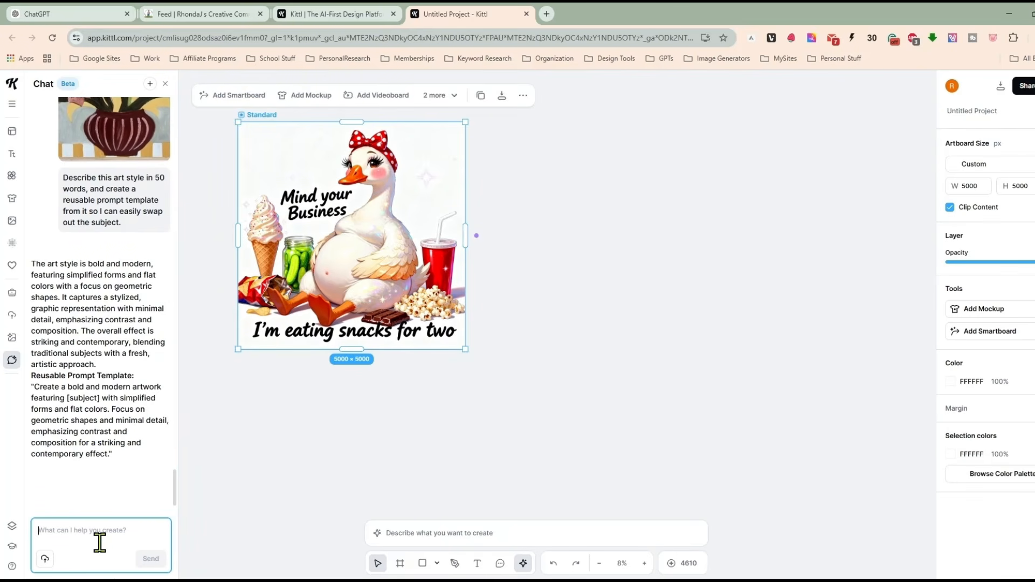
pyautogui.write('give me a list of')
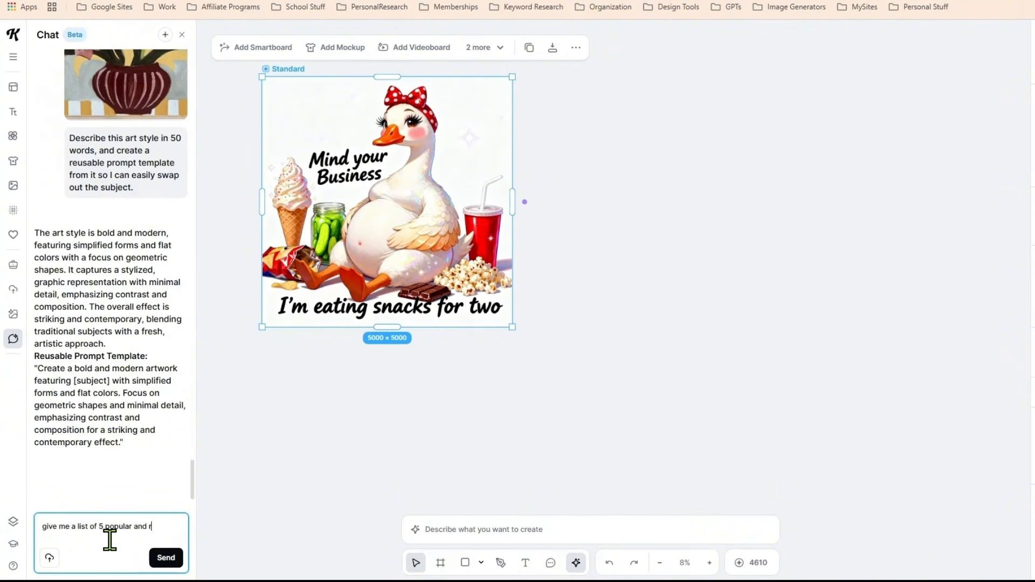
pyautogui.write("5 popular and trendy animals for t'shirt d")
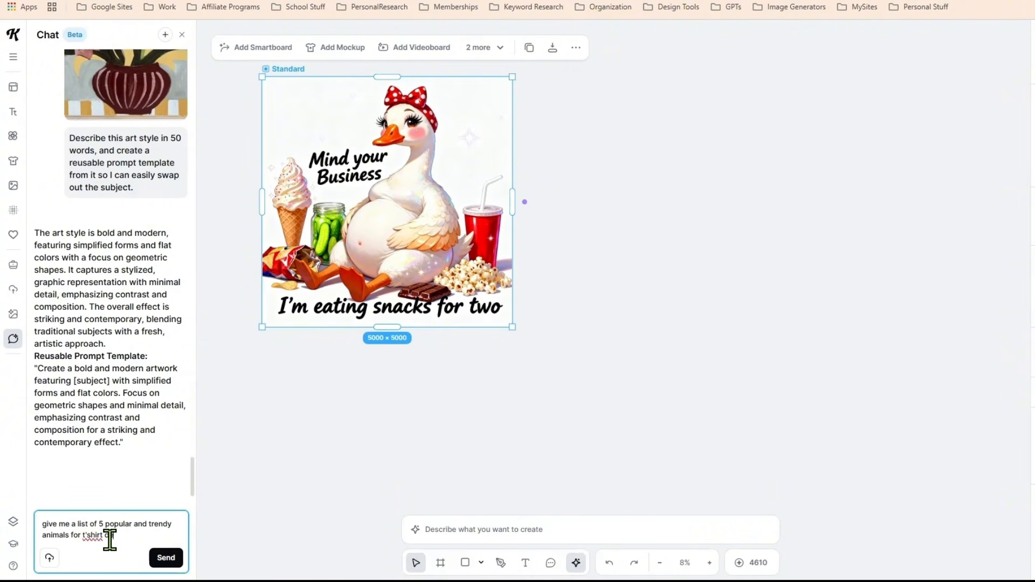
pyautogui.write('esigns')
pyautogui.press('Return')
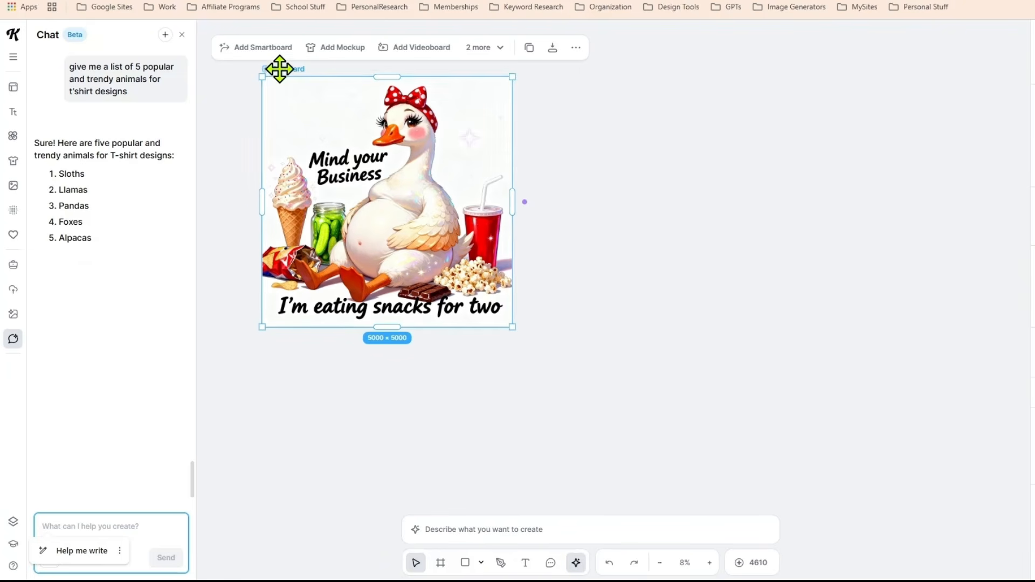
# Connect an AI image smartboard to the goose artboard and generate a variation with the prompt "Change the goose to a llama".
pyautogui.moveTo(281, 69); pyautogui.dragTo(241, 77)
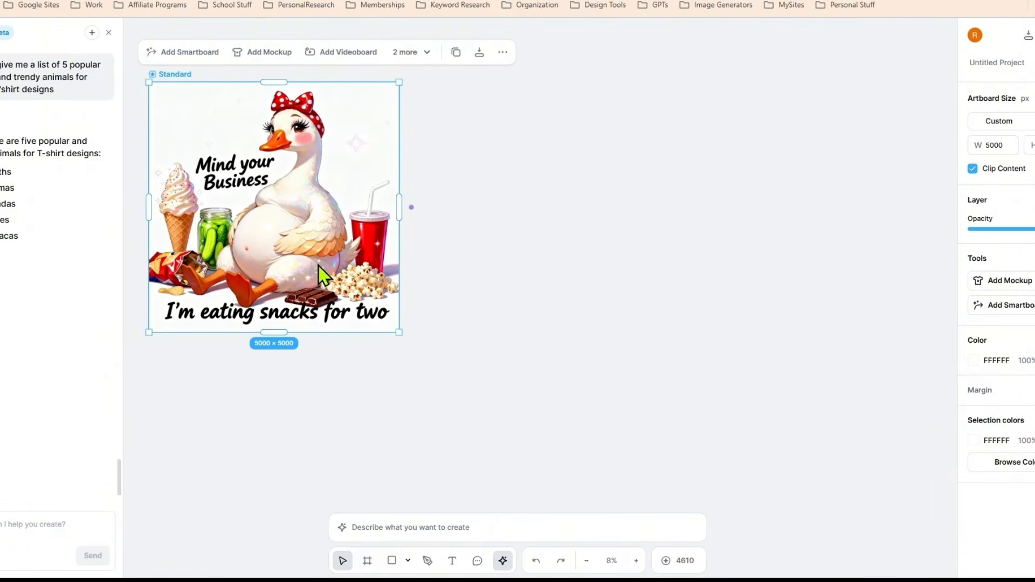
pyautogui.click(411, 208)
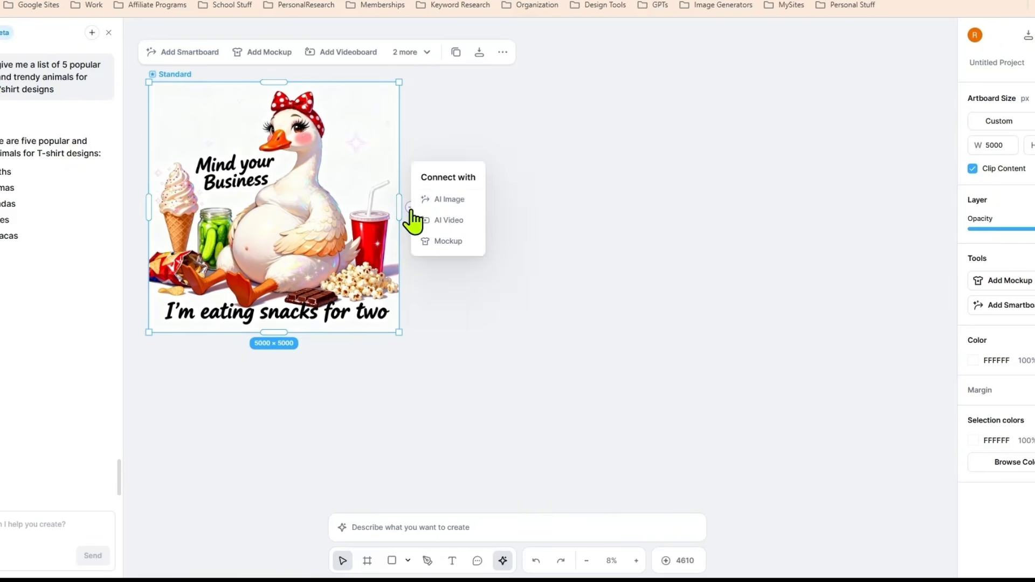
pyautogui.click(452, 200)
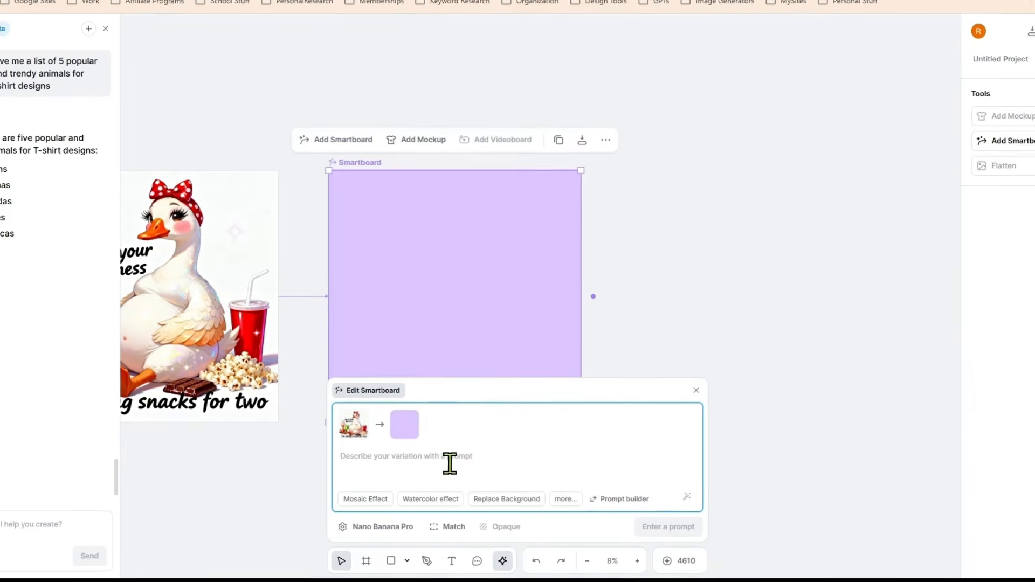
pyautogui.write('Change the goose to a')
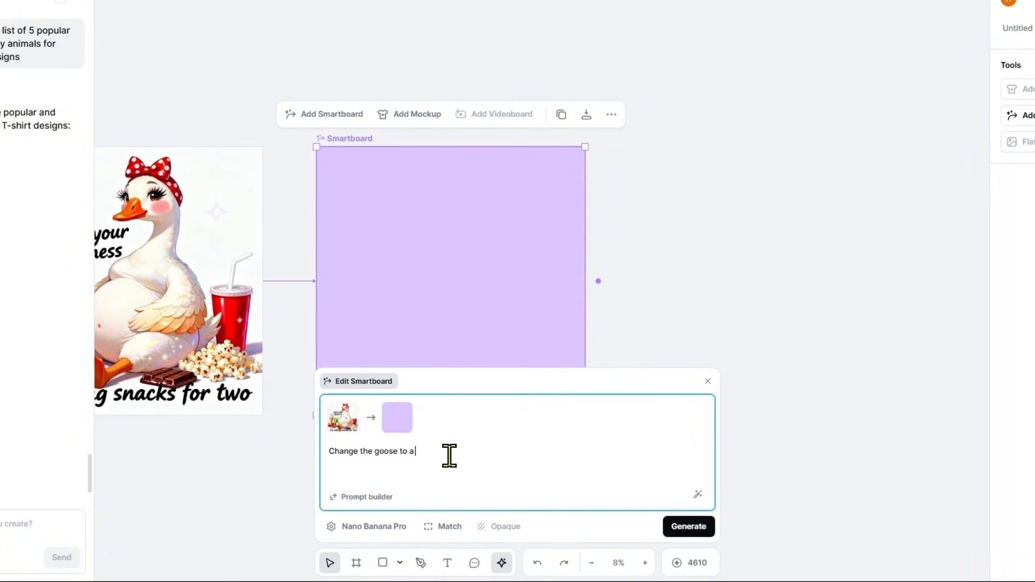
pyautogui.write('llama')
pyautogui.press('Return')
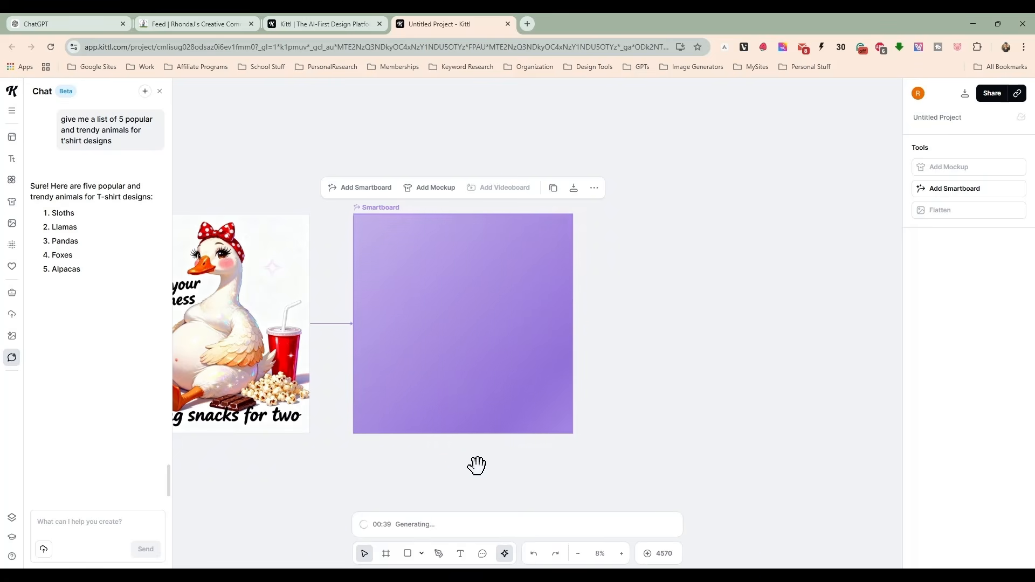
# Ask the AI chat "Give me a list of 5 popular pregnancy craving foods".
pyautogui.moveTo(477, 464); pyautogui.dragTo(597, 356)
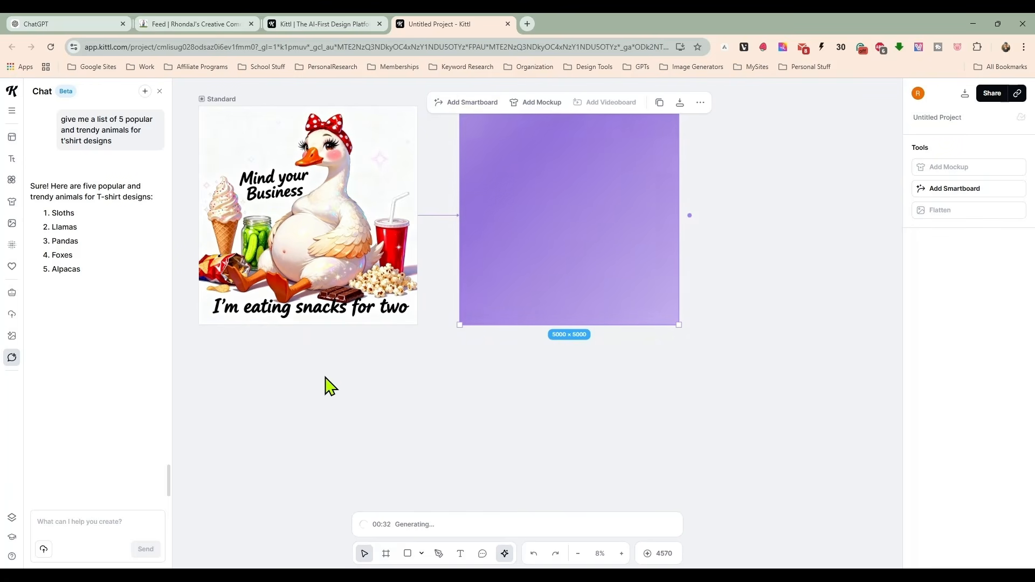
pyautogui.click(83, 521)
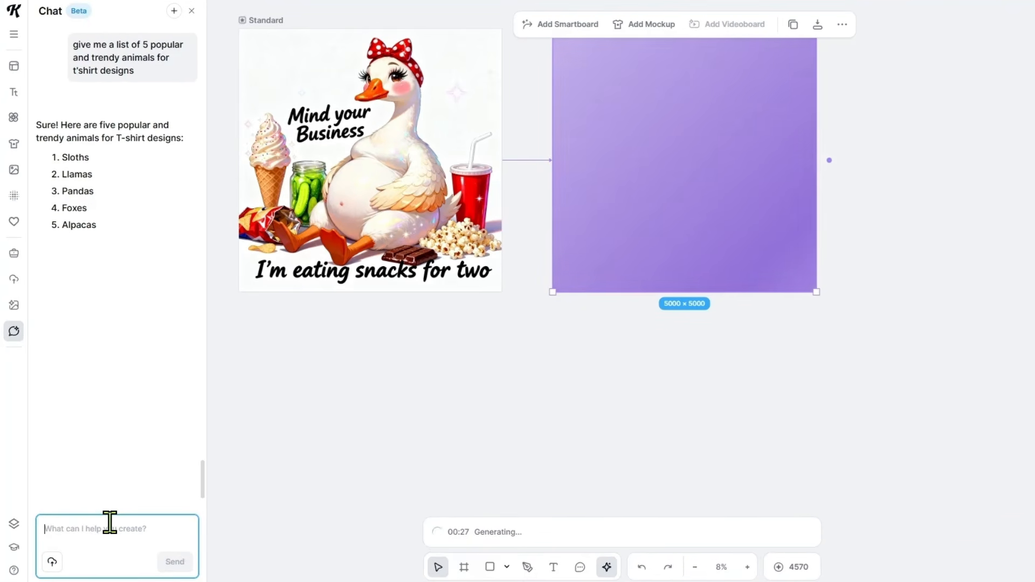
pyautogui.write('Give me a list of 5')
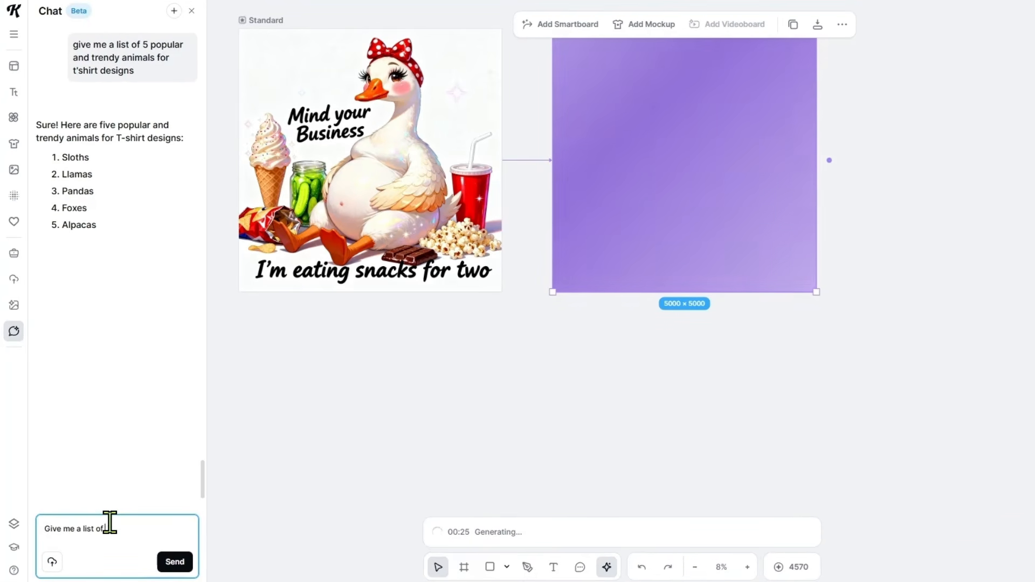
pyautogui.write(' popular')
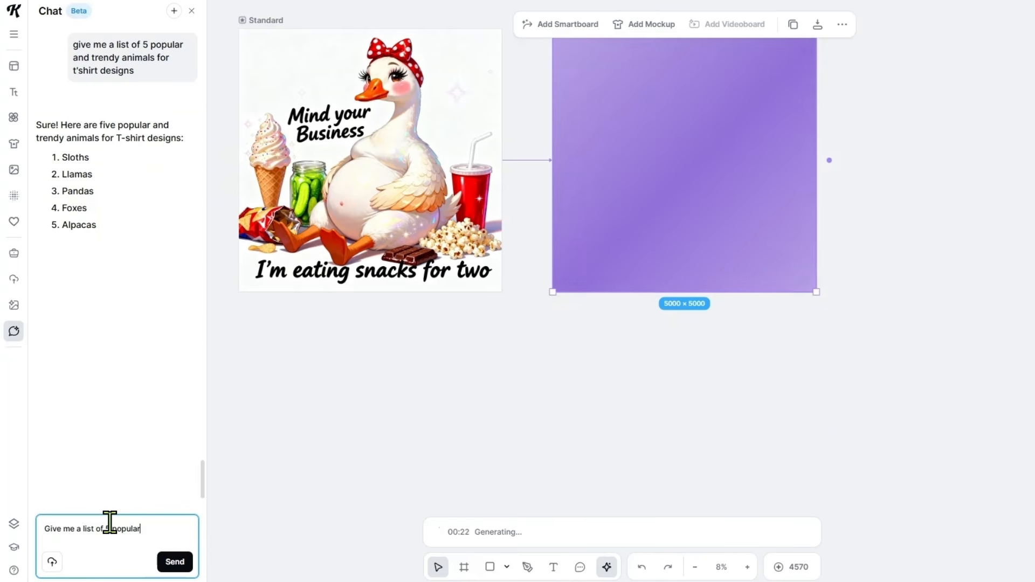
pyautogui.write(' pregnancy craving foods')
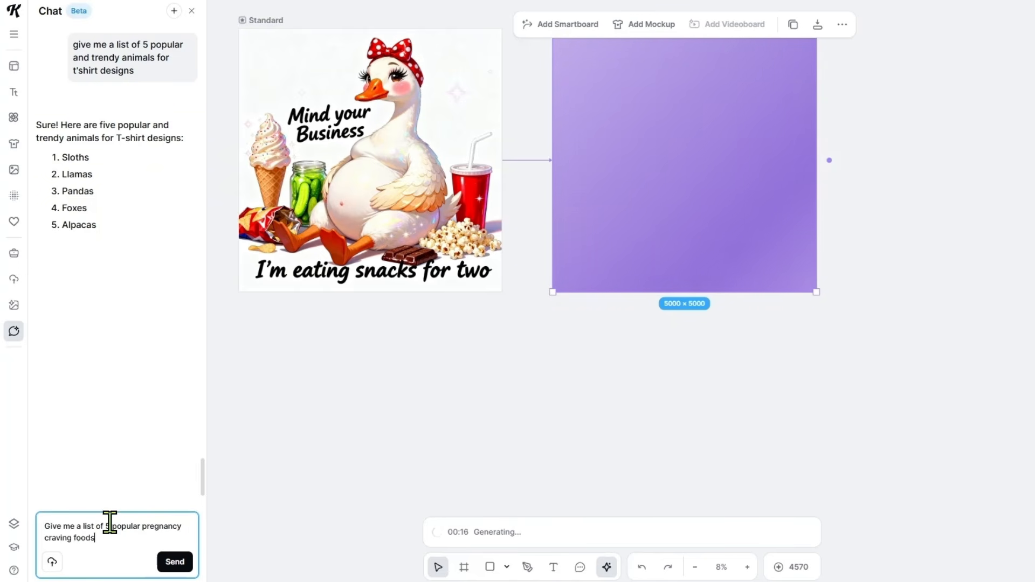
pyautogui.press('Return')
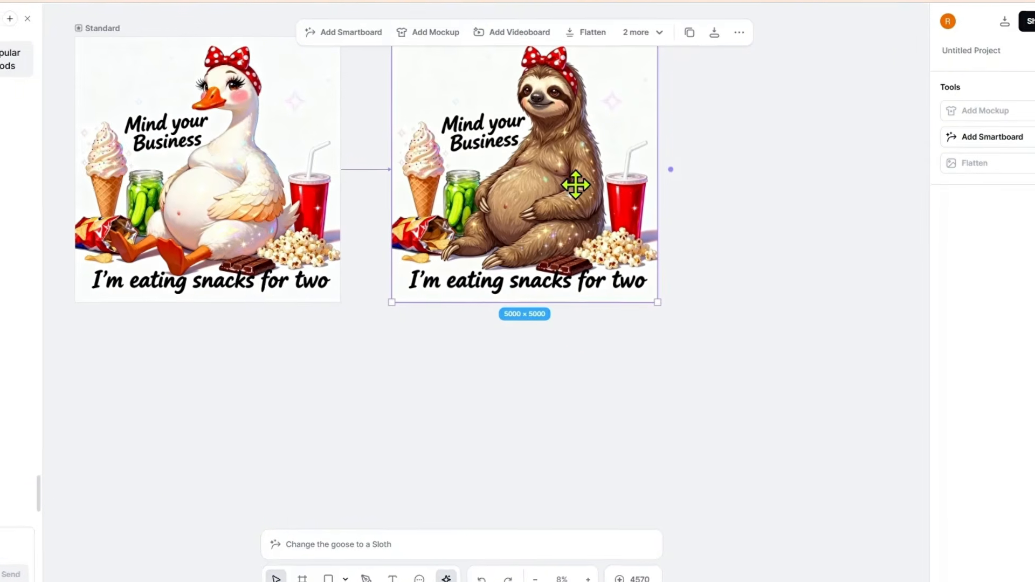
# Move the sloth smartboard up and farther away from the goose artboard to make room for another variation.
pyautogui.moveTo(573, 185); pyautogui.dragTo(527, 180)
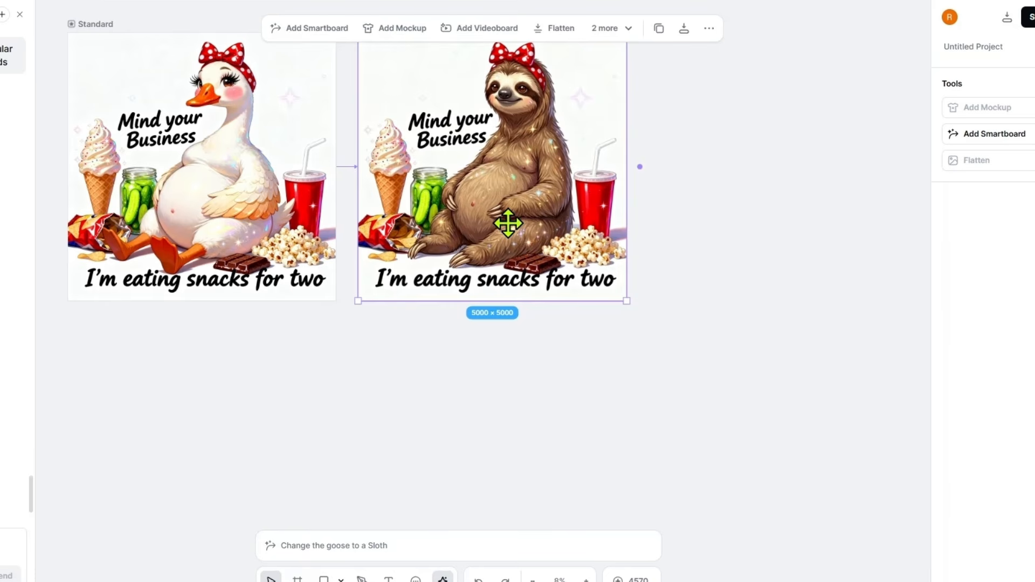
pyautogui.click(254, 209)
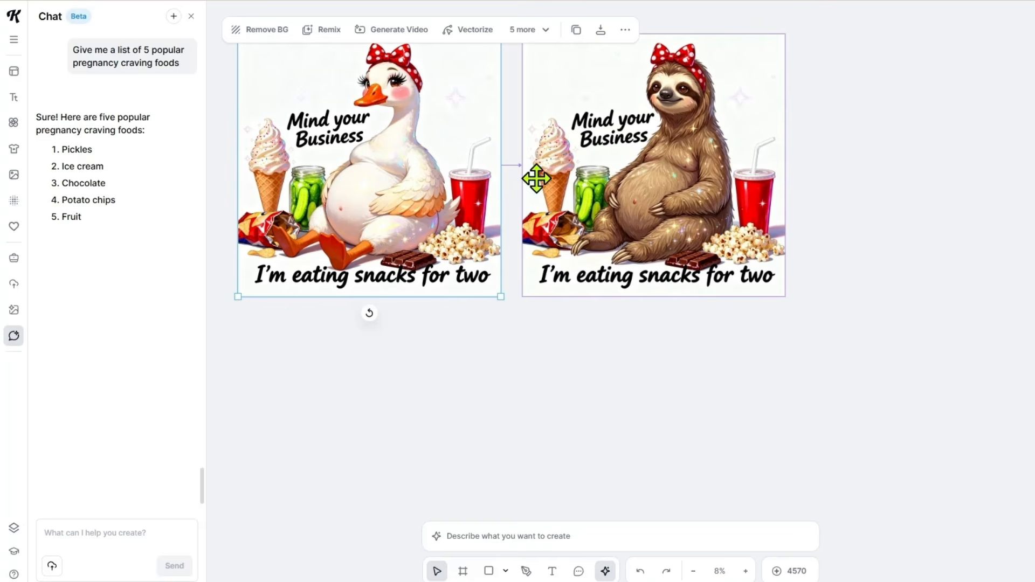
pyautogui.scroll(2, 737, 387)
pyautogui.moveTo(680, 312); pyautogui.dragTo(760, 231)
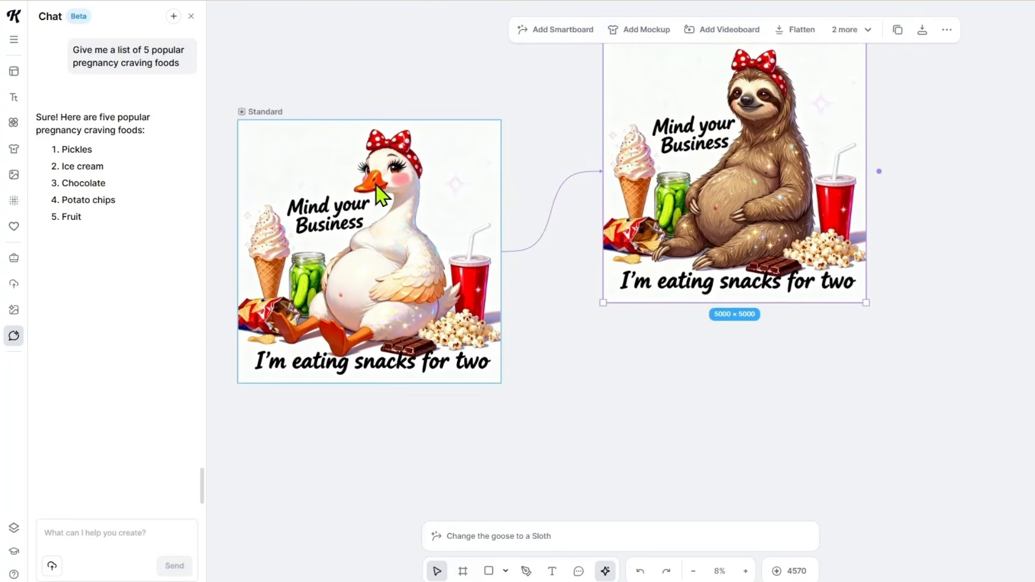
# Connect another AI image smartboard to the goose artboard, generate "Change the goose to a Raccoon", and move the board closer beneath the sloth.
pyautogui.click(276, 125)
pyautogui.click(513, 250)
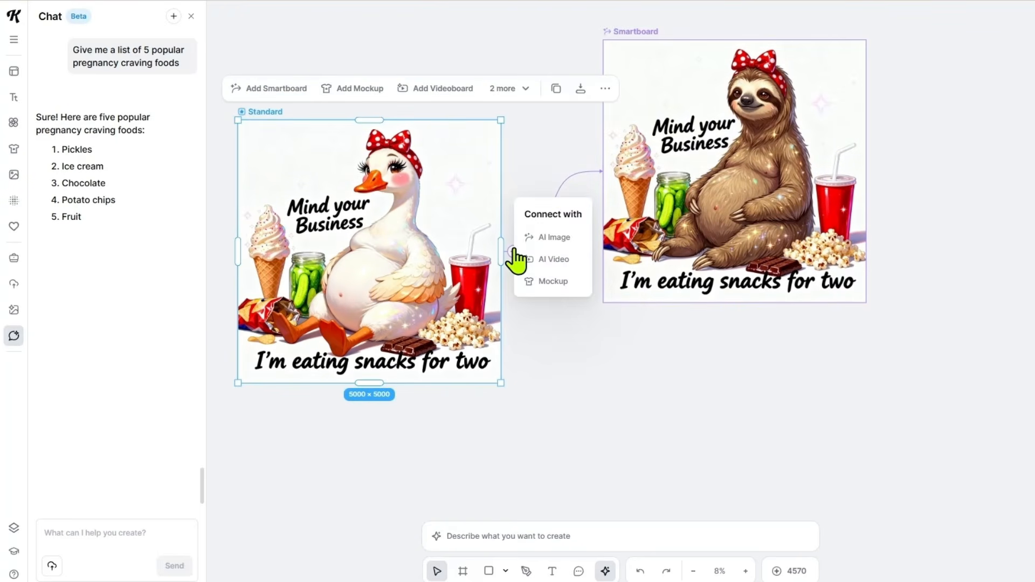
pyautogui.click(548, 238)
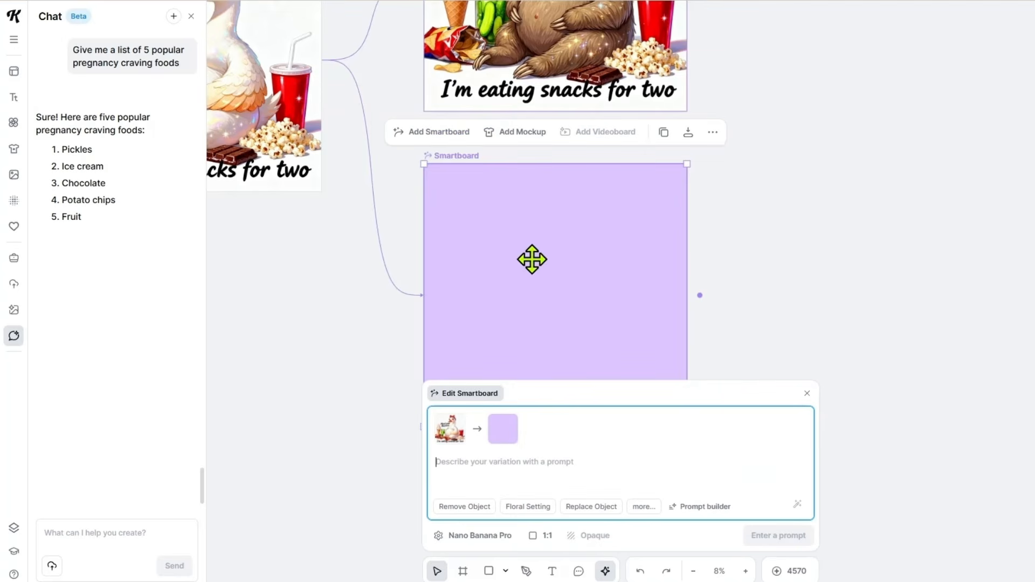
pyautogui.scroll(4, 152, 202)
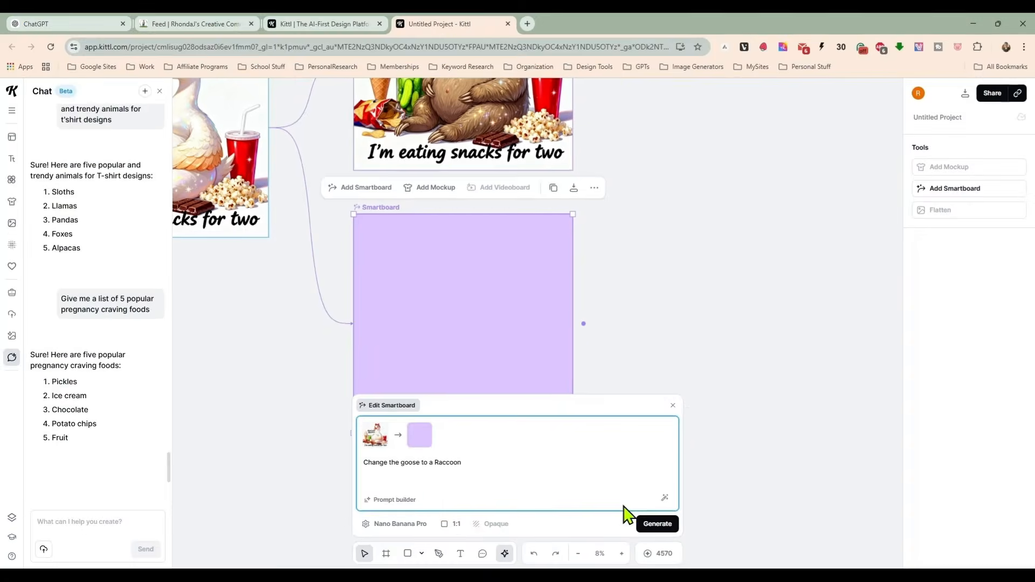
pyautogui.click(788, 535)
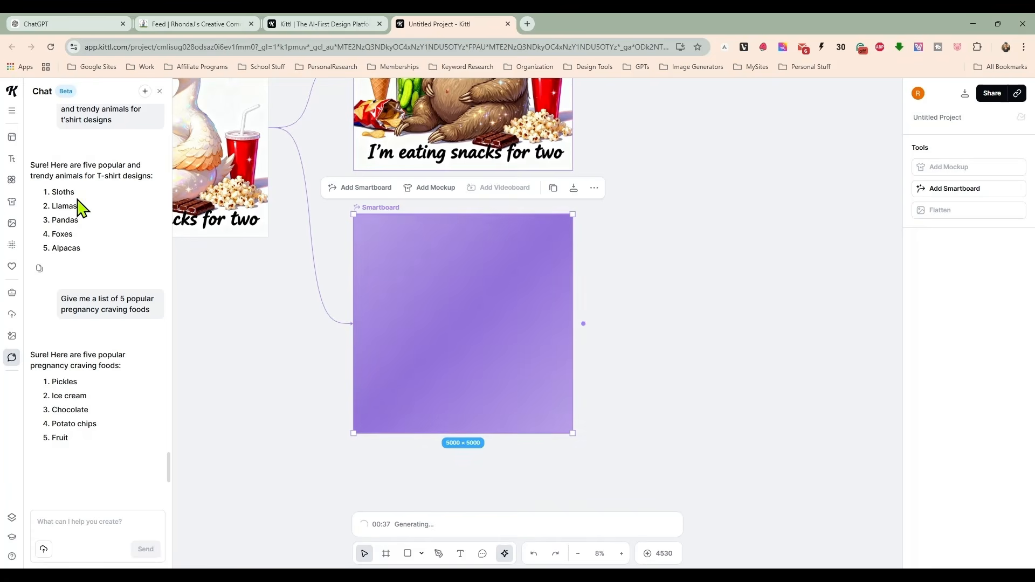
pyautogui.moveTo(432, 332); pyautogui.dragTo(432, 305)
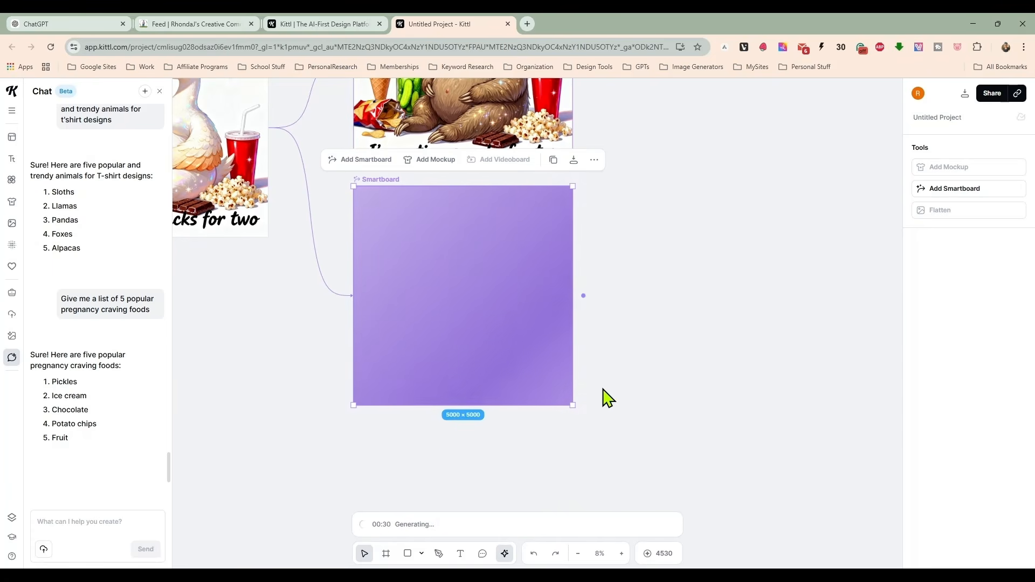
# Examine the raccoon variation up close and compare it with the sloth variation and the original goose design.
pyautogui.scroll(-3, 617, 425)
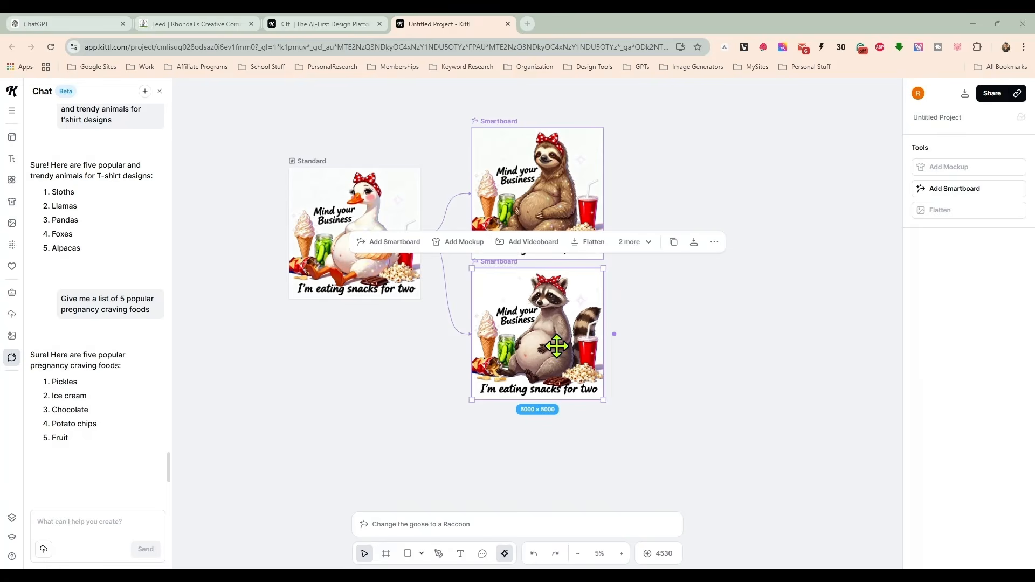
pyautogui.scroll(3, 652, 372)
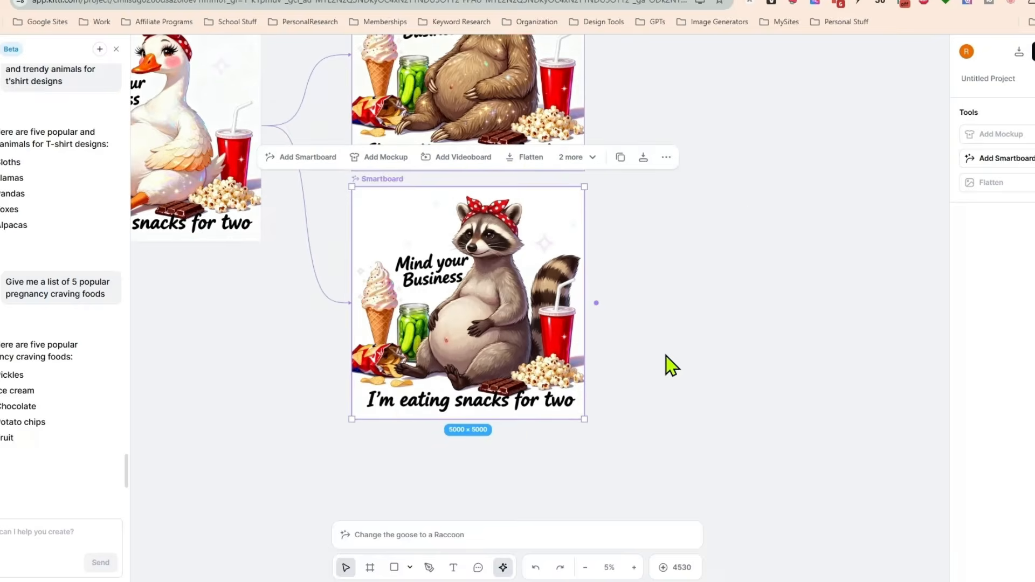
pyautogui.scroll(2, 671, 365)
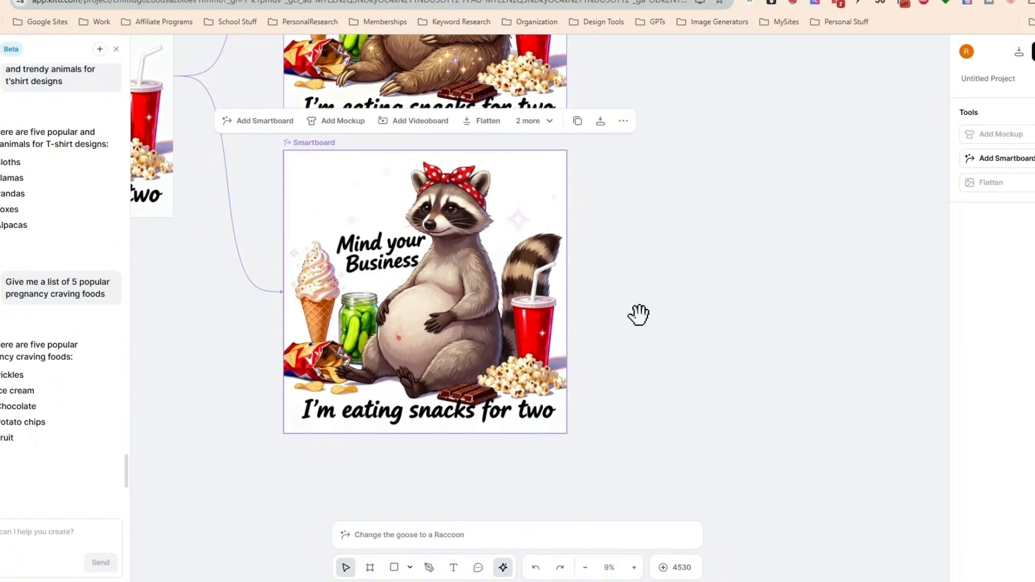
pyautogui.scroll(-3, 639, 314)
pyautogui.scroll(5, 644, 272)
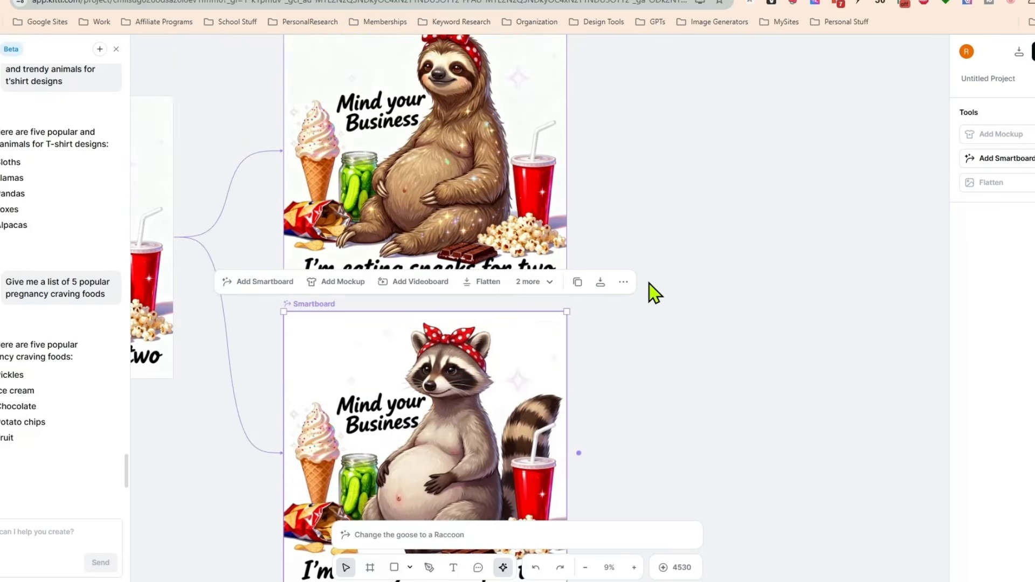
pyautogui.scroll(-2, 654, 293)
pyautogui.moveTo(701, 367); pyautogui.dragTo(674, 323)
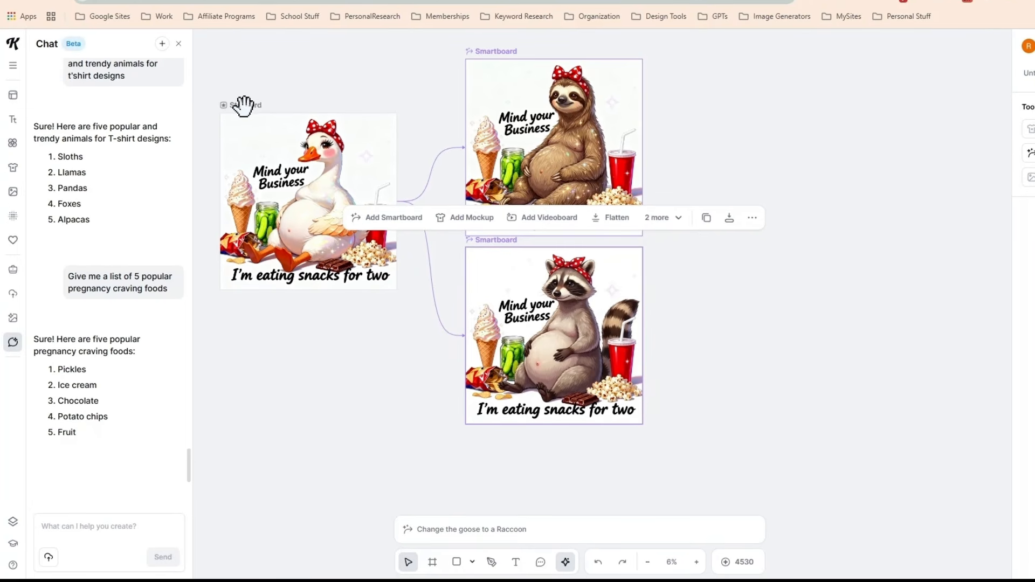
pyautogui.moveTo(555, 474); pyautogui.dragTo(572, 489)
pyautogui.moveTo(535, 312); pyautogui.dragTo(551, 325)
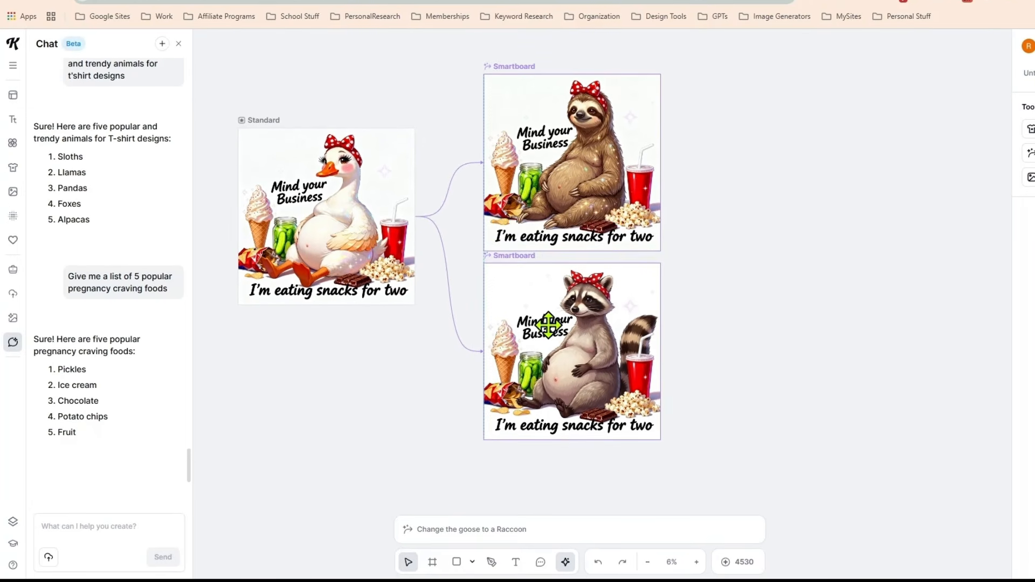
pyautogui.click(814, 163)
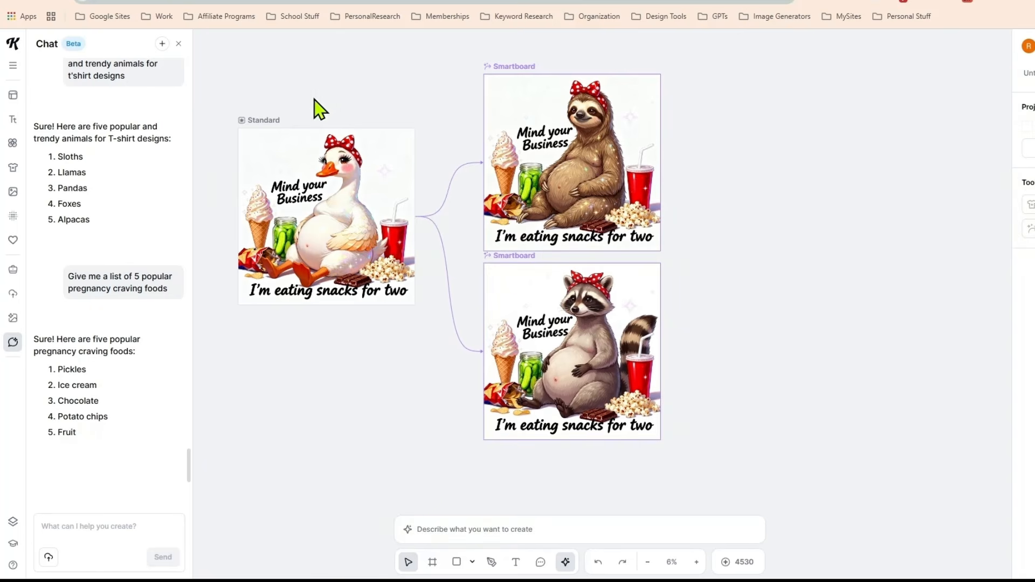
# Connect a third AI image smartboard to the goose artboard, place it beside the other variations, and generate "Change the goose to a capybara".
pyautogui.click(334, 156)
pyautogui.click(426, 218)
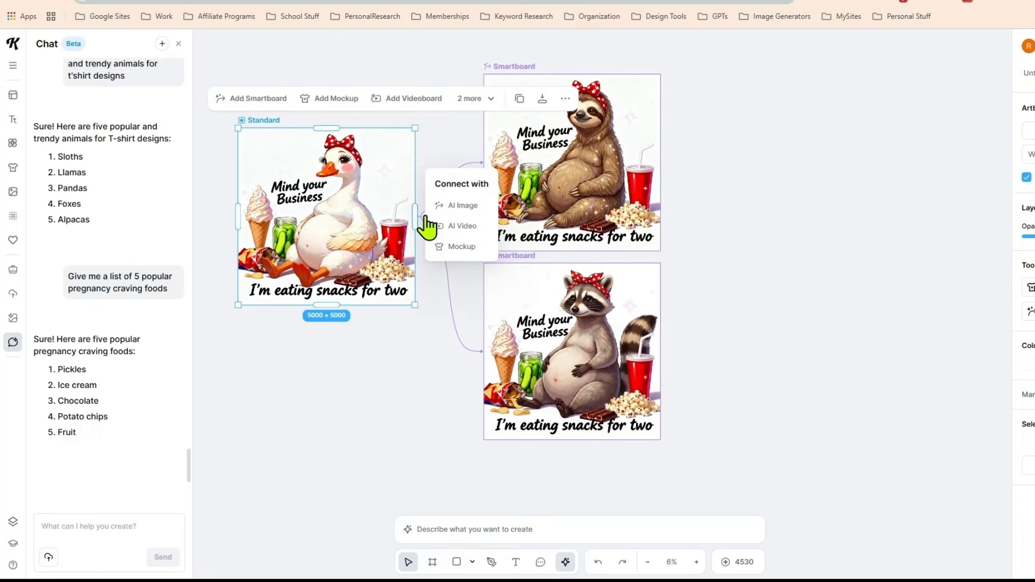
pyautogui.click(462, 205)
pyautogui.moveTo(503, 289); pyautogui.dragTo(755, 65)
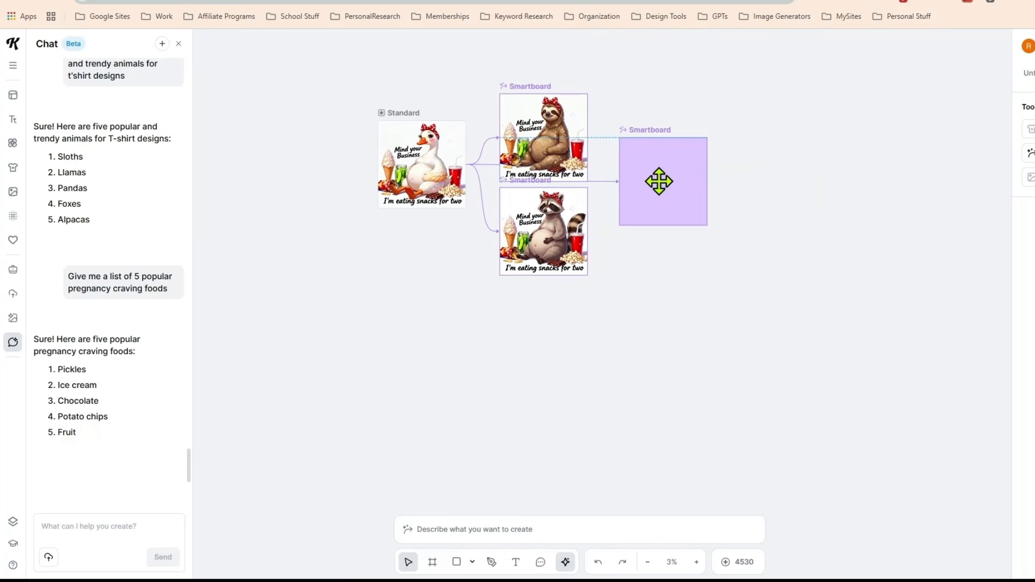
pyautogui.click(661, 184)
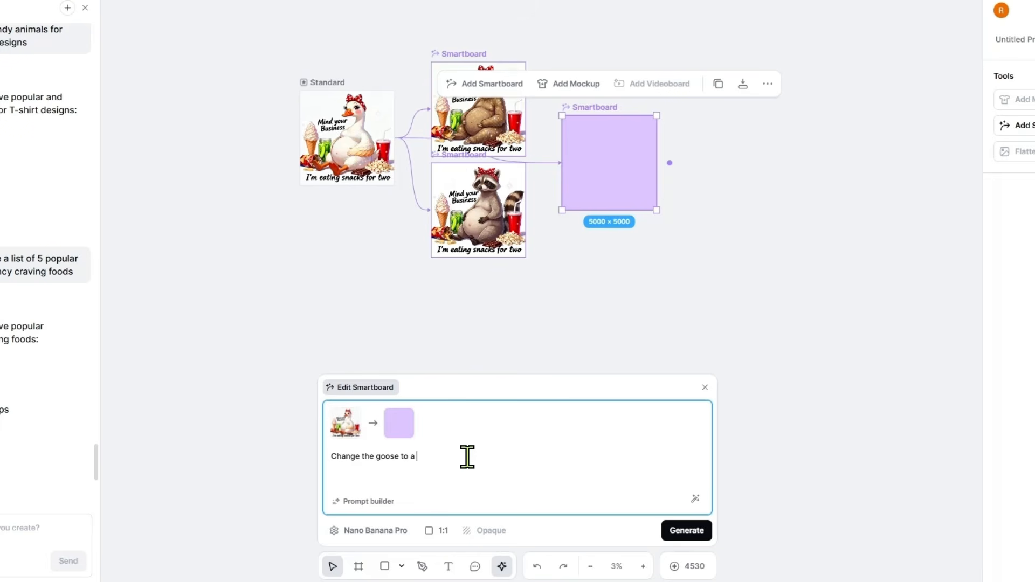
pyautogui.write('pybara')
pyautogui.press('Return')
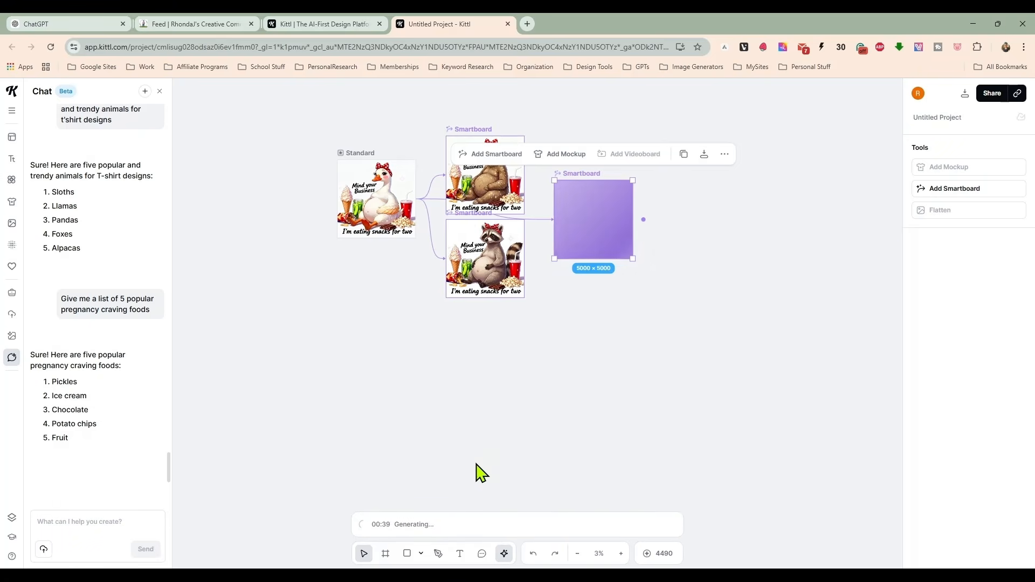
# Move the capybara smartboard directly beneath the raccoon smartboard so the three animal variations form a column.
pyautogui.scroll(1, 615, 395)
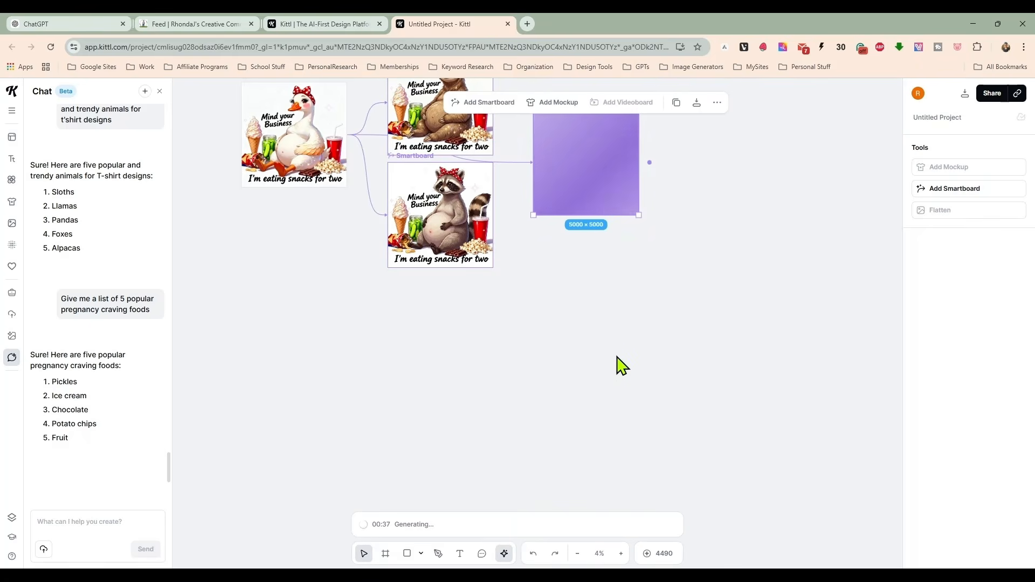
pyautogui.moveTo(613, 324); pyautogui.dragTo(614, 430)
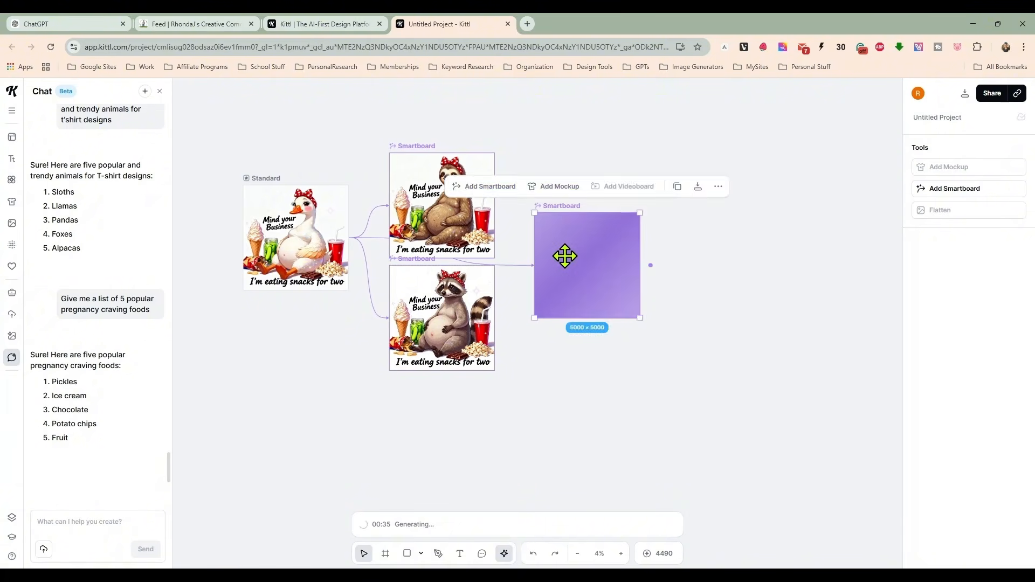
pyautogui.moveTo(546, 244); pyautogui.dragTo(549, 244)
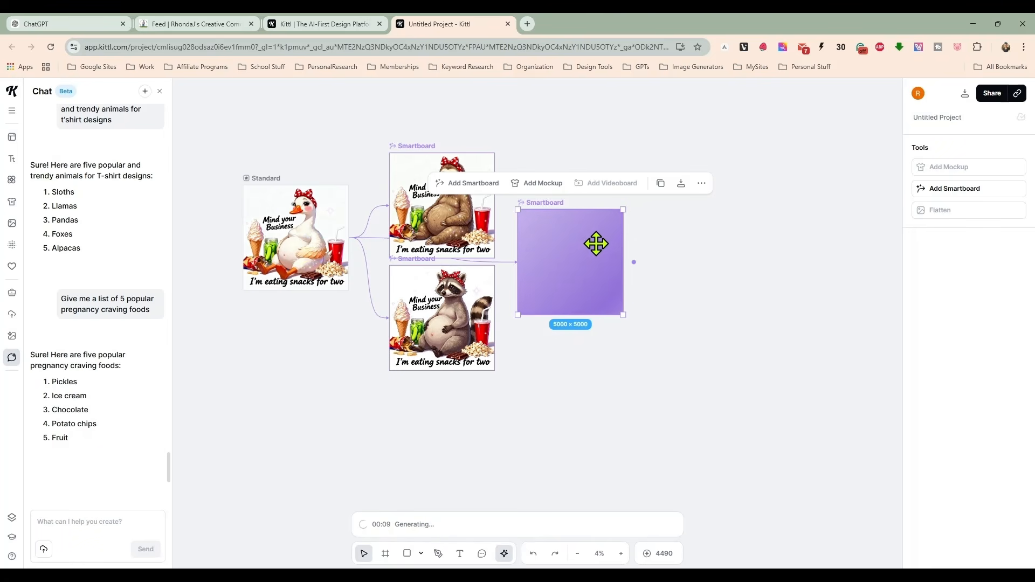
pyautogui.moveTo(605, 296); pyautogui.dragTo(460, 438)
pyautogui.moveTo(564, 407); pyautogui.dragTo(543, 369)
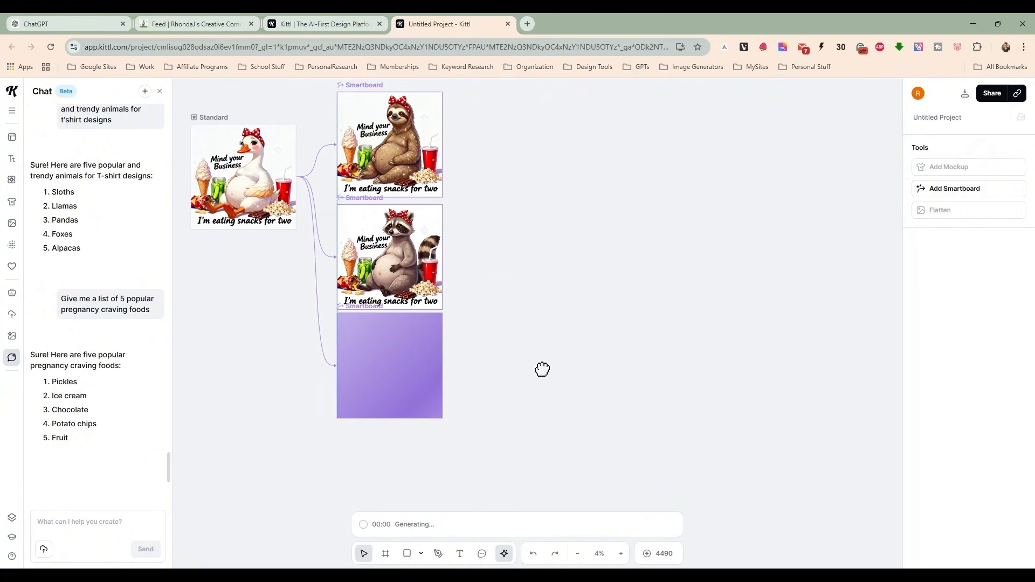
pyautogui.click(547, 358)
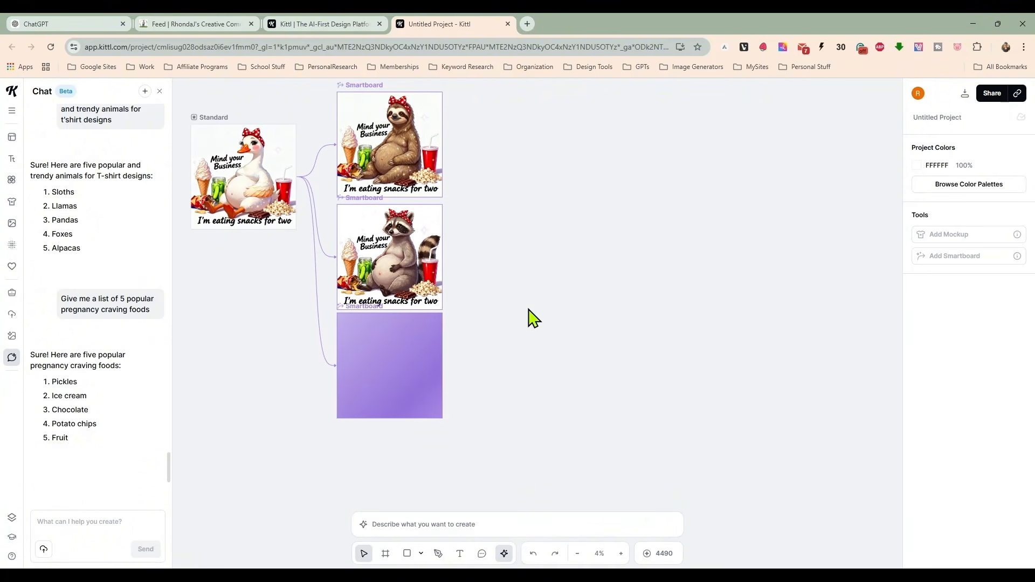
# Connect a new AI image smartboard to the sloth variation so it can be varied further.
pyautogui.click(374, 85)
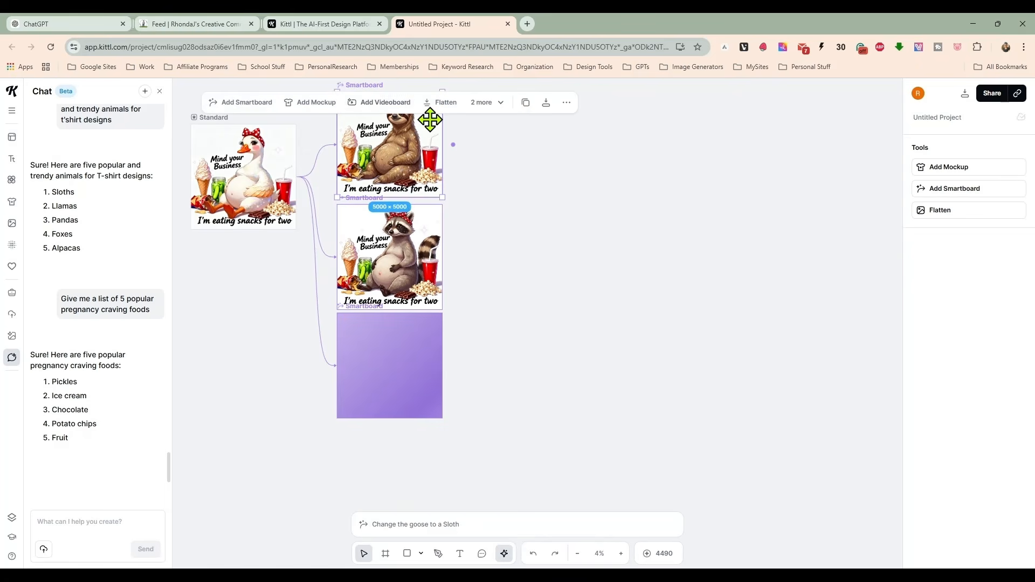
pyautogui.click(456, 145)
pyautogui.click(493, 134)
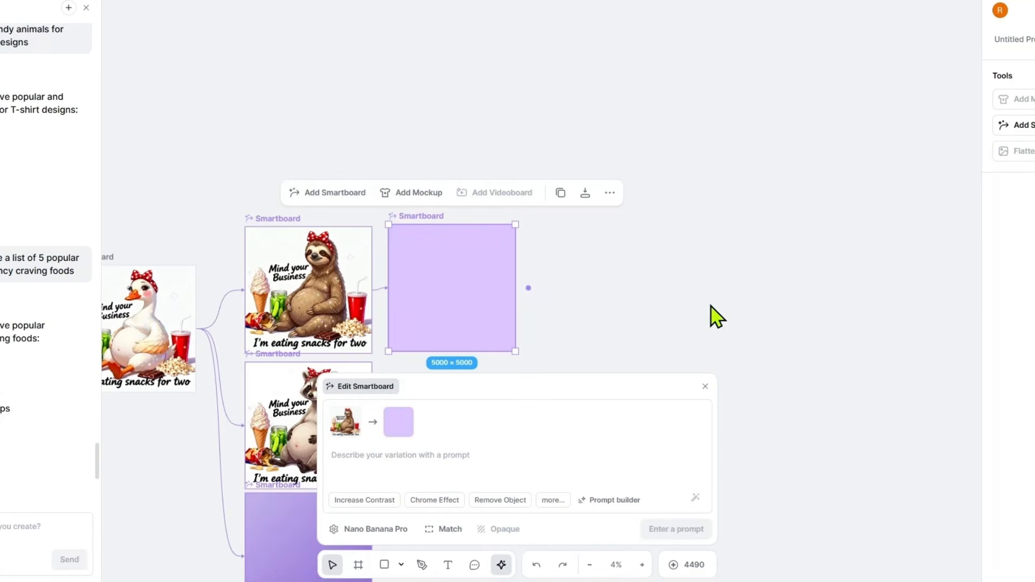
pyautogui.moveTo(749, 337); pyautogui.dragTo(828, 157)
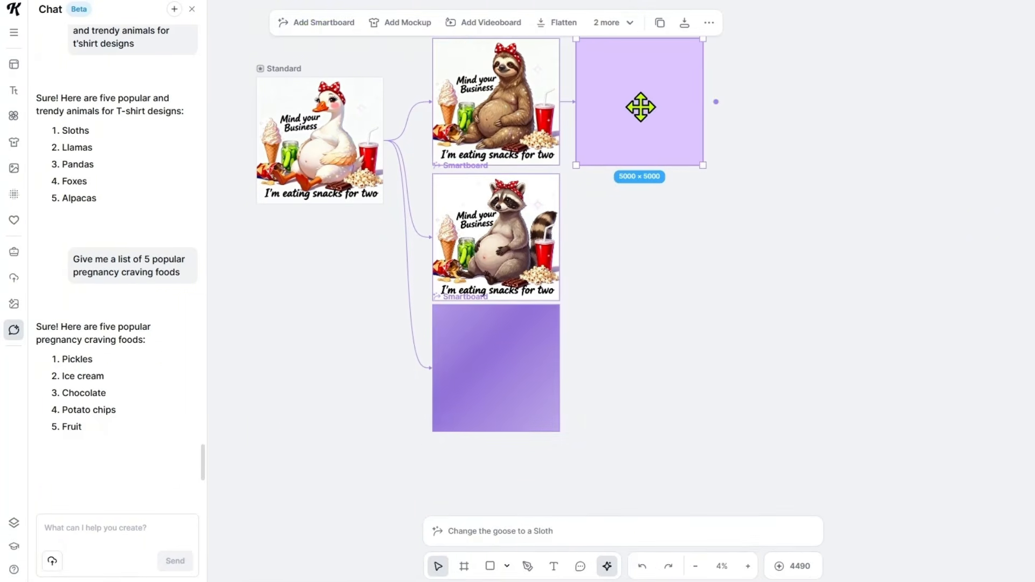
# Generate the smartboard chained to the sloth variation with the prompt "change all the snacks to a bunch of different ice cream".
pyautogui.click(626, 92)
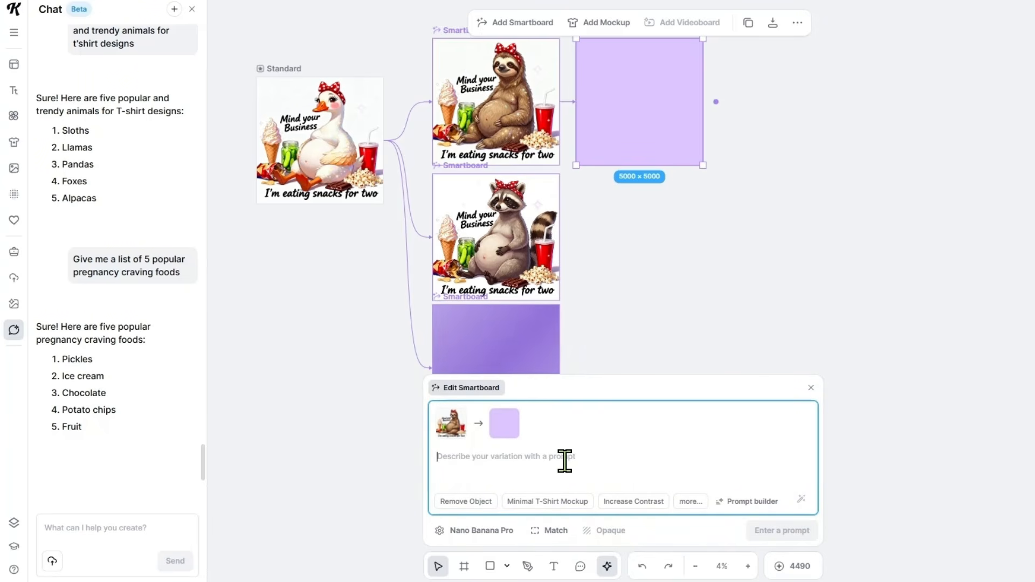
pyautogui.write('change all')
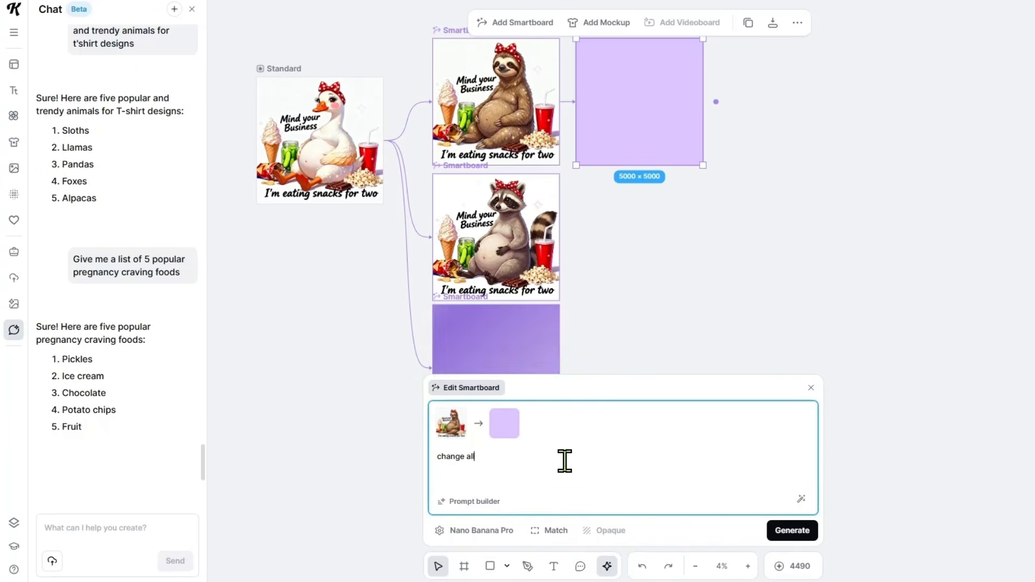
pyautogui.write(' the snacks to')
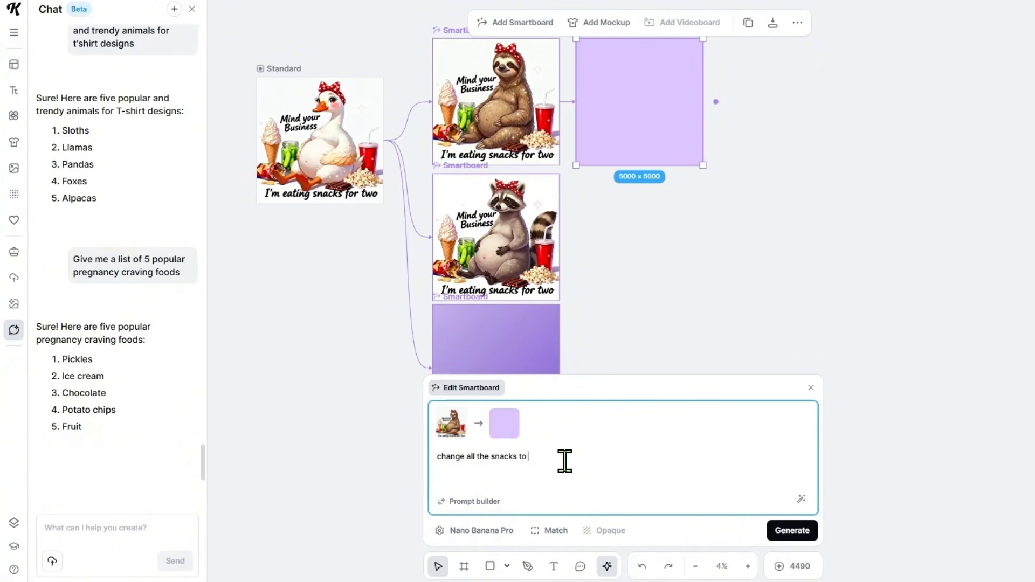
pyautogui.write(' a bunch o')
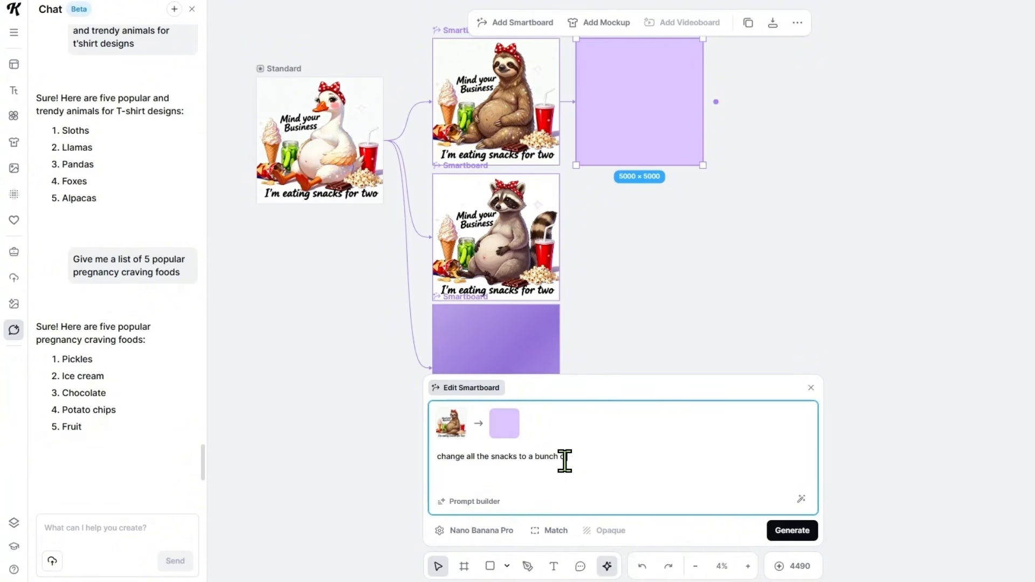
pyautogui.write('f different ice cream')
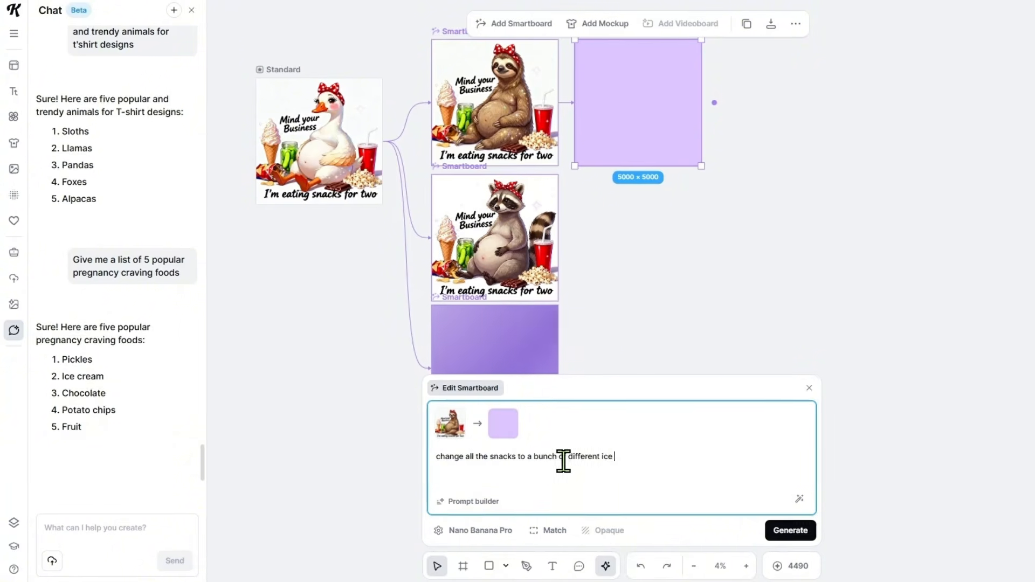
pyautogui.press('Return')
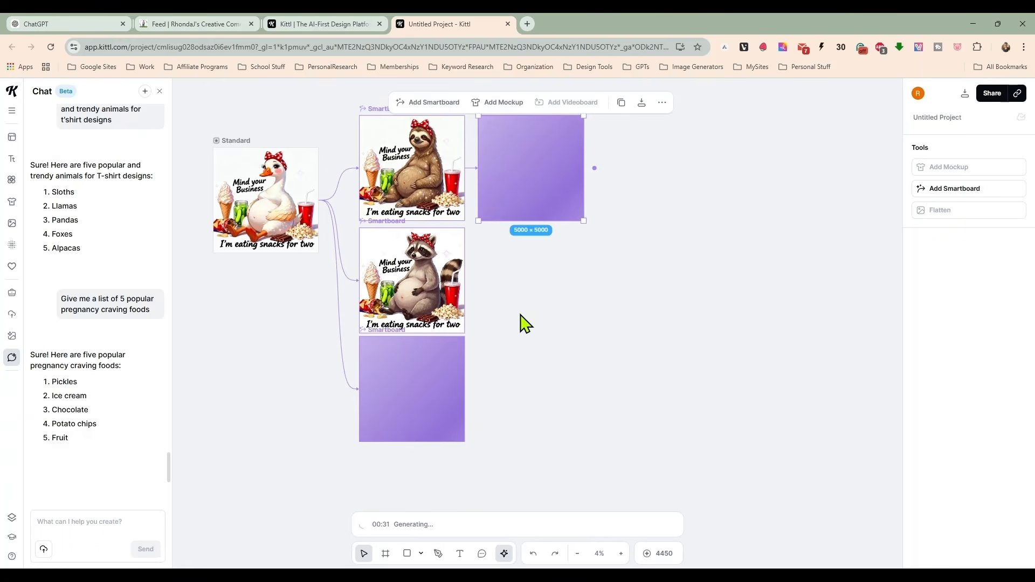
# Connect a new AI image smartboard to the raccoon variation.
pyautogui.click(456, 283)
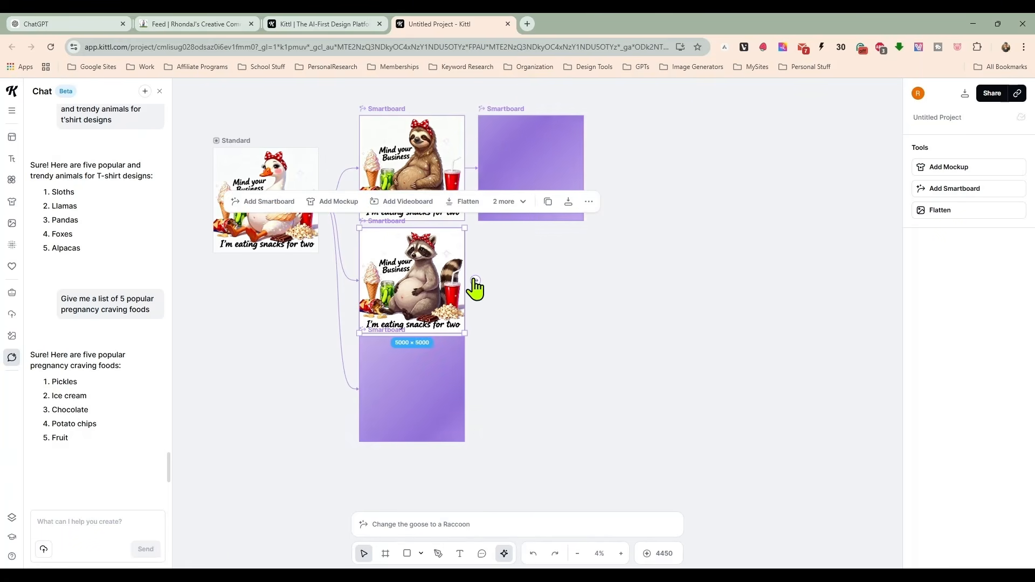
pyautogui.click(475, 281)
pyautogui.click(504, 268)
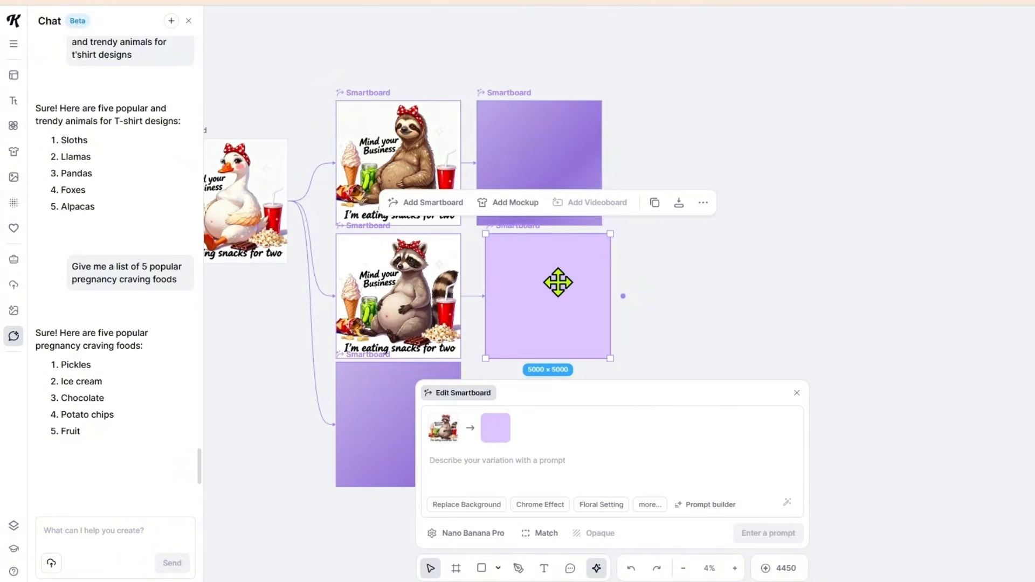
# Generate the raccoon's chained smartboard with "Change the snacks to a bunch of chocolate - change the words from snacks to chocolate".
pyautogui.click(557, 465)
pyautogui.write('Change the sna')
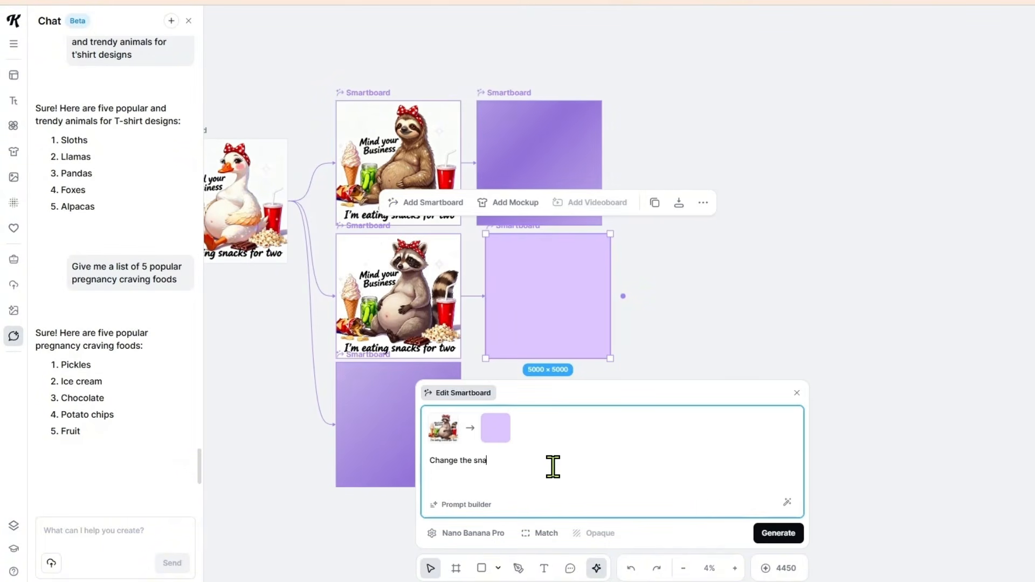
pyautogui.write('cks to')
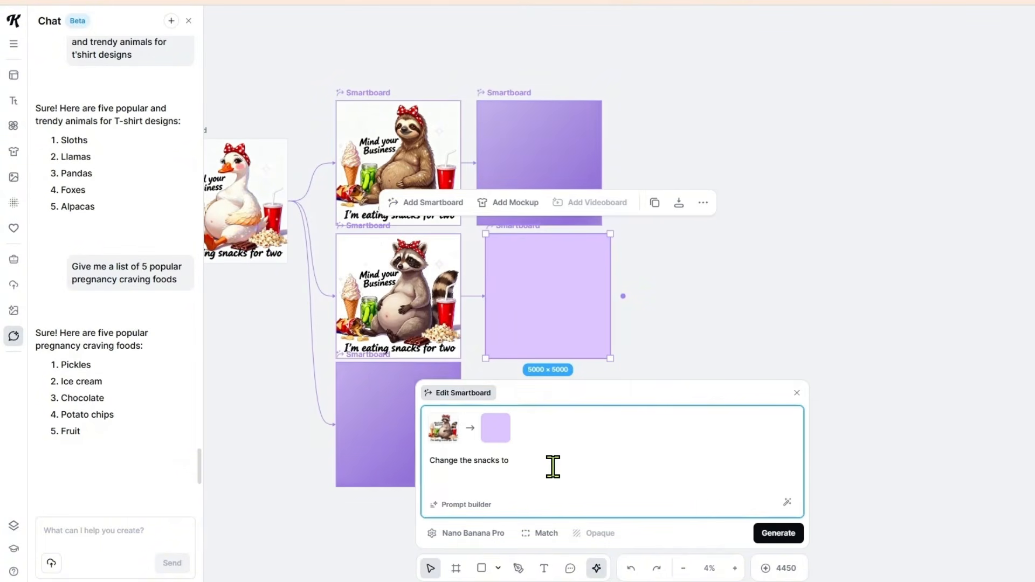
pyautogui.write(' a bunch of choco')
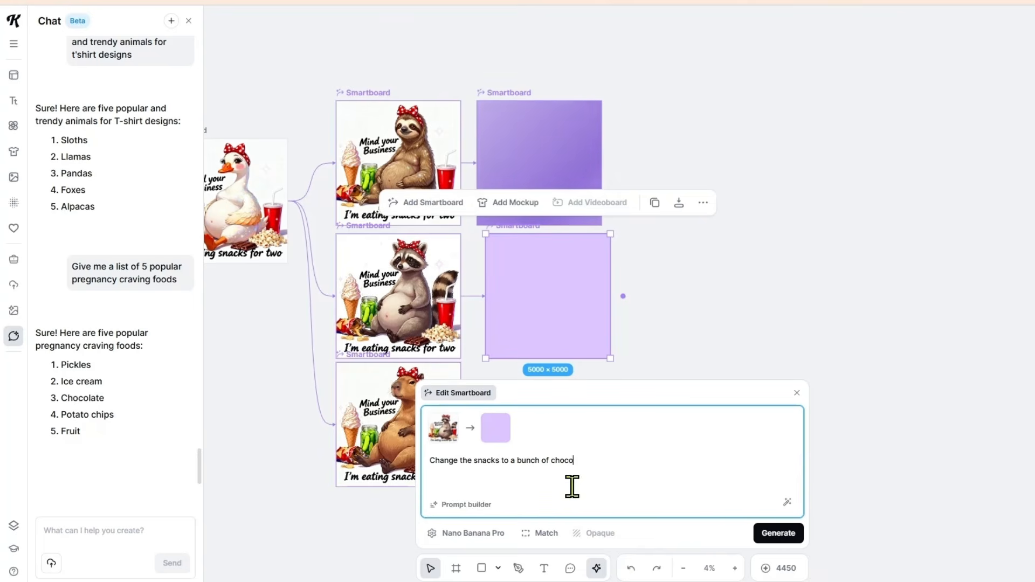
pyautogui.write('late - change the words from sna')
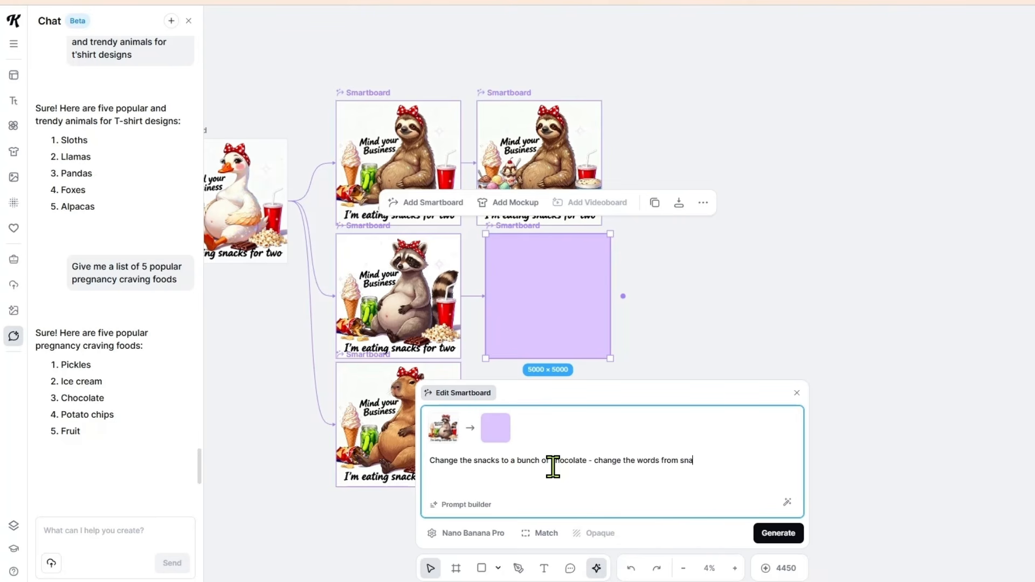
pyautogui.write('cks to chocolate')
pyautogui.click(777, 533)
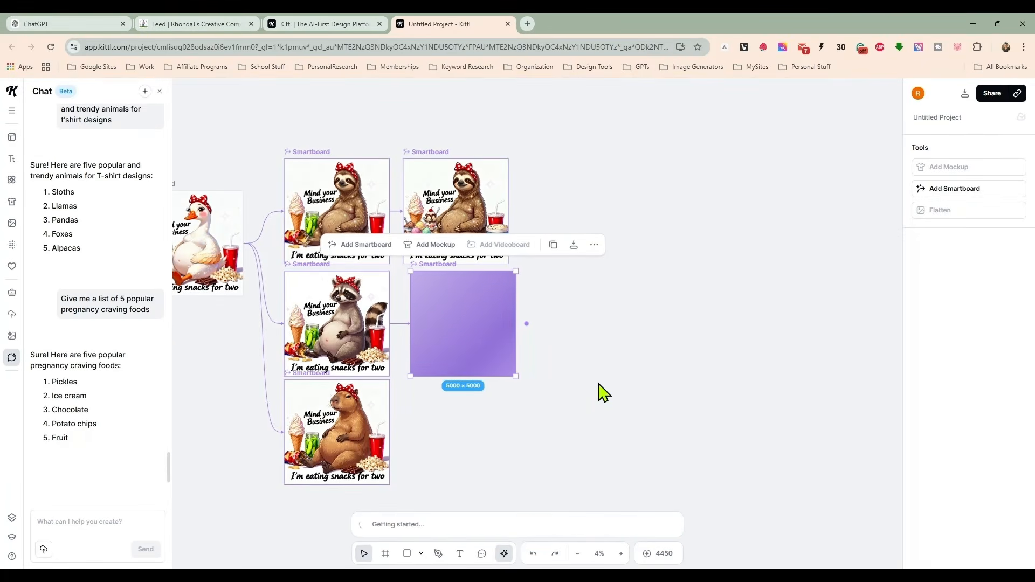
# Examine the ice cream sloth variation up close and compare its snacks and lettering with the original sloth variation.
pyautogui.click(593, 199)
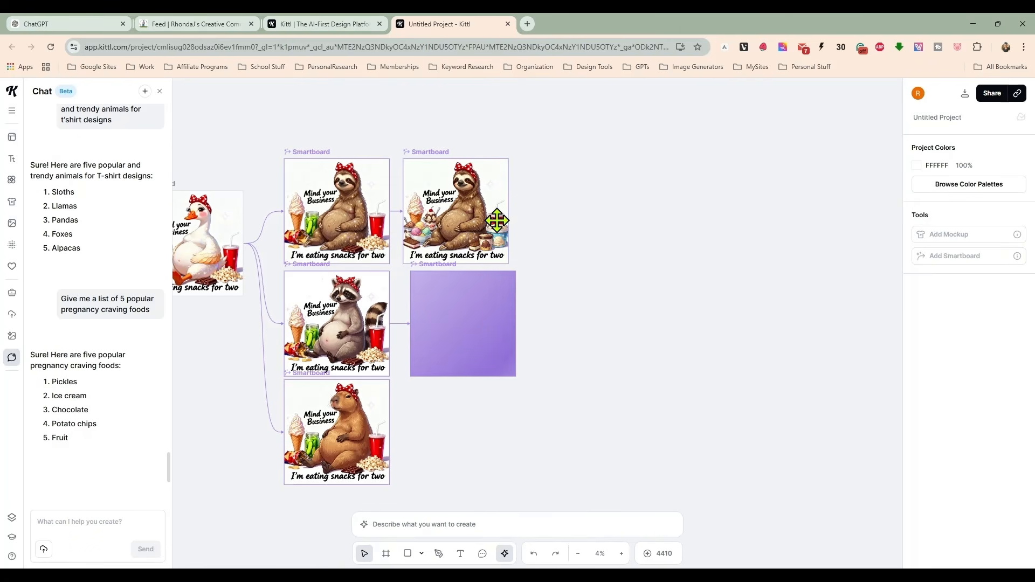
pyautogui.scroll(5, 575, 299)
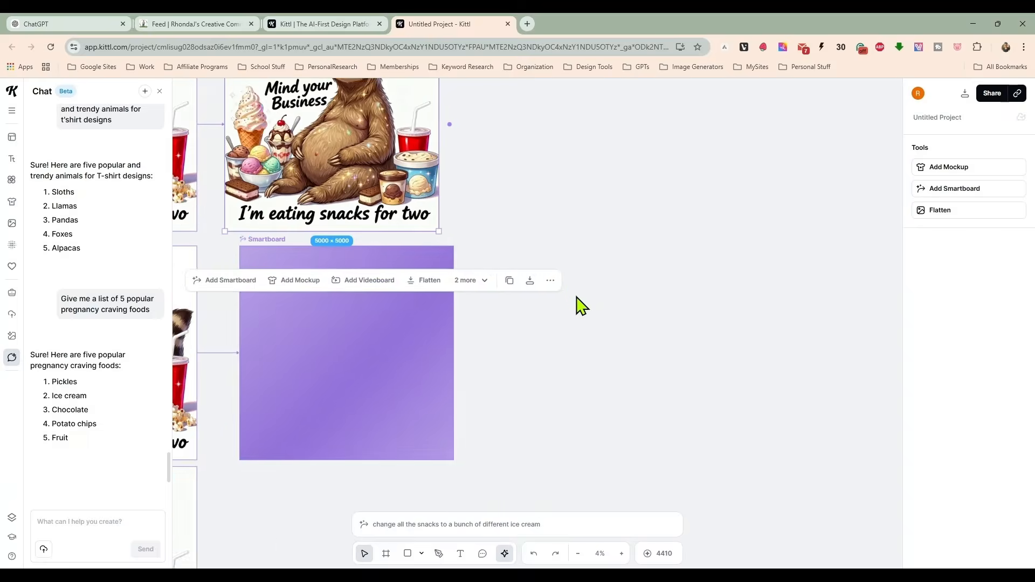
pyautogui.moveTo(572, 310); pyautogui.dragTo(871, 495)
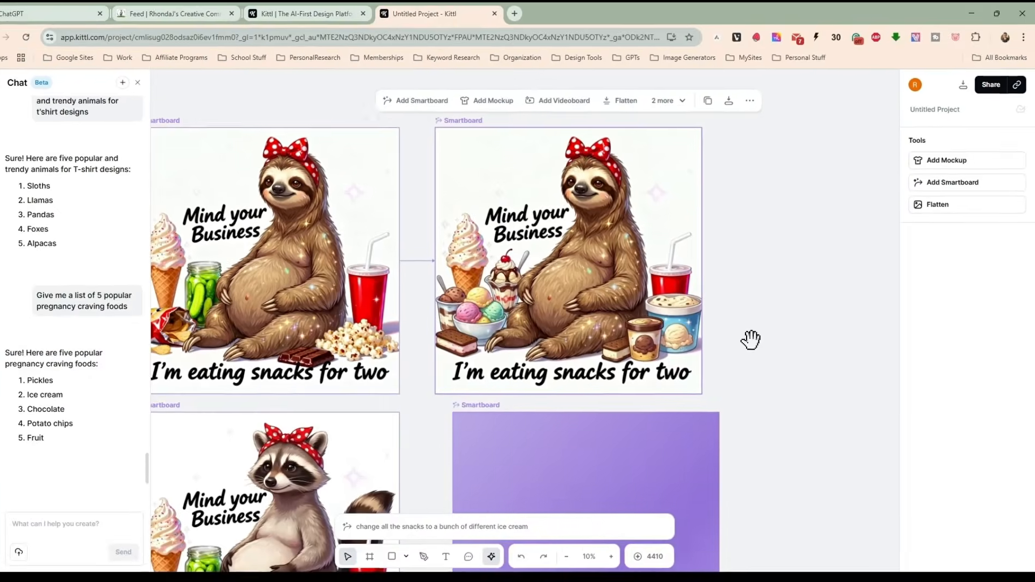
pyautogui.scroll(-2, 713, 327)
pyautogui.scroll(-4, 759, 342)
pyautogui.click(765, 354)
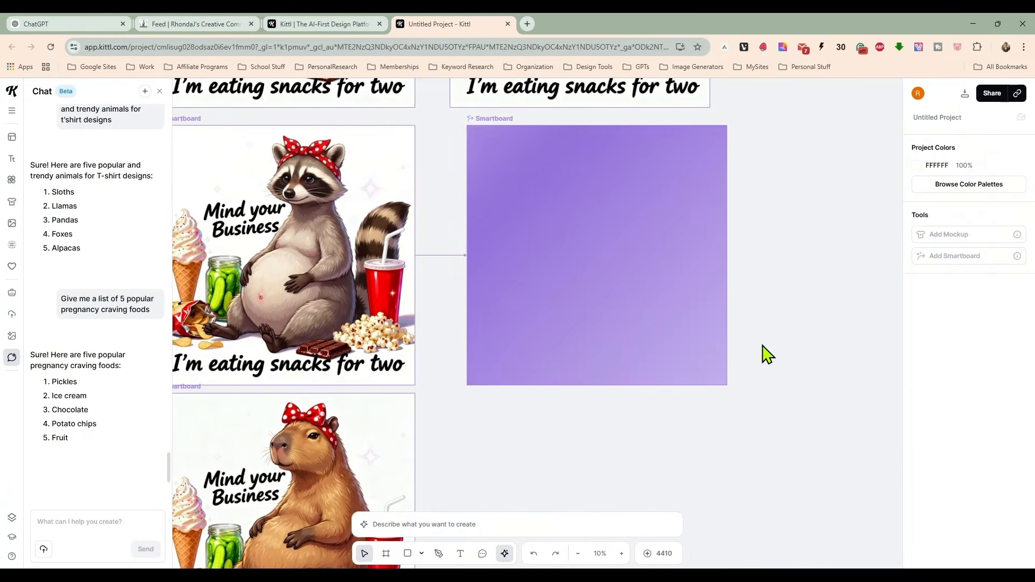
# Connect a new AI image smartboard to the capybara variation.
pyautogui.scroll(-3, 765, 354)
pyautogui.scroll(-3, 735, 418)
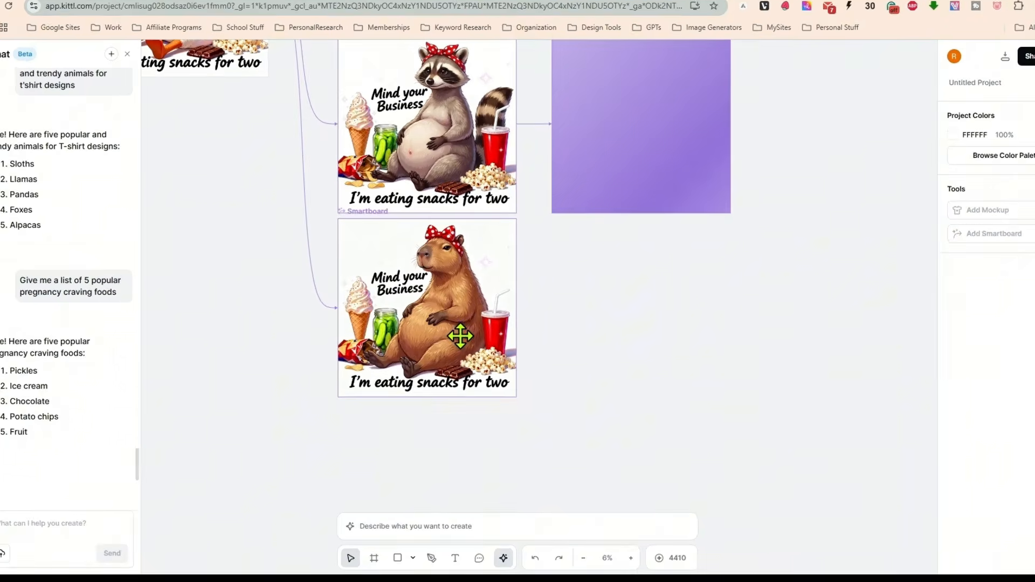
pyautogui.click(462, 339)
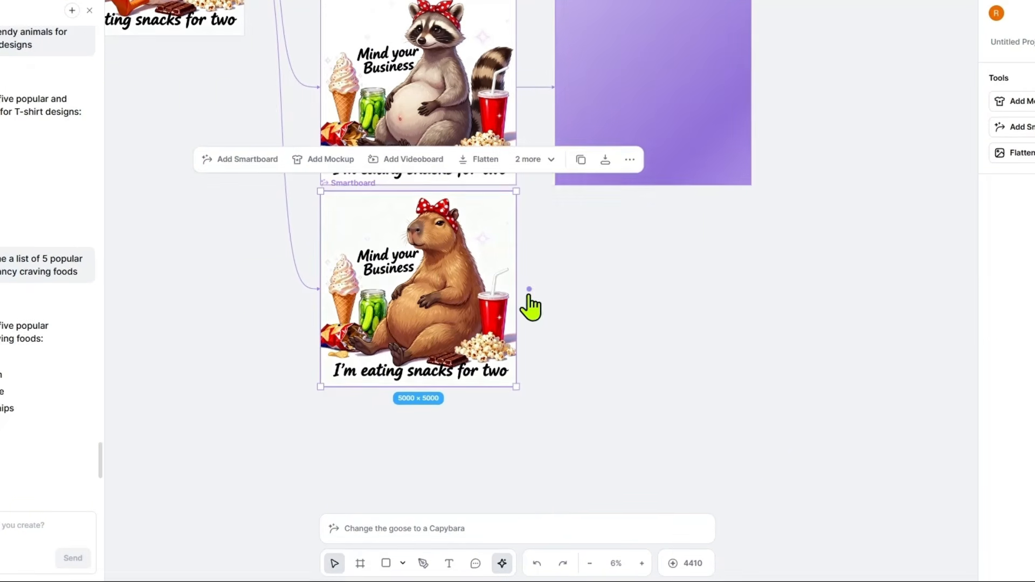
pyautogui.click(529, 289)
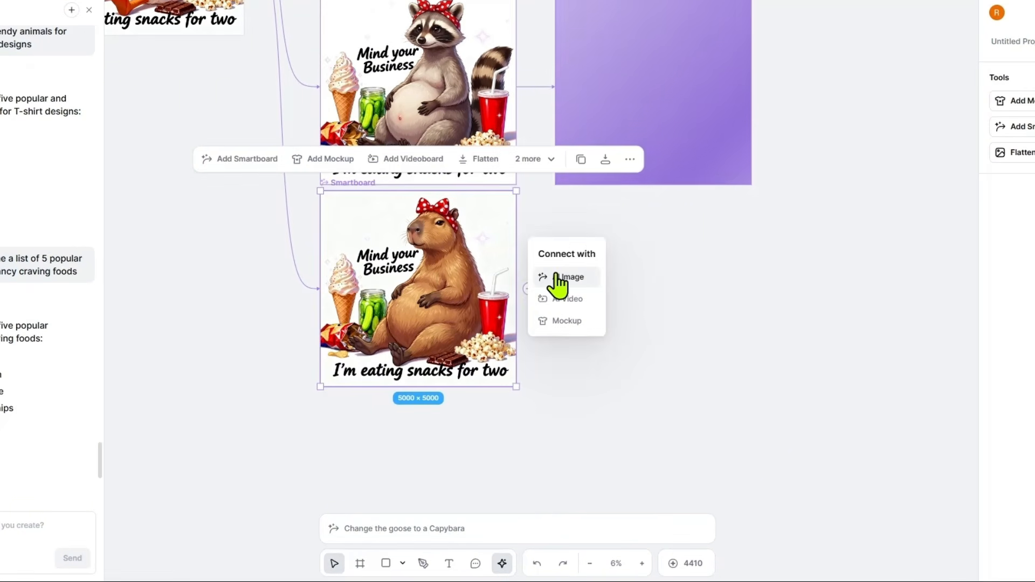
pyautogui.click(555, 279)
# Generate the capybara's chained smartboard with "Change the snacks to a bunch of different pickles - change the word "snacks" to "pickles"".
pyautogui.write('Change the s')
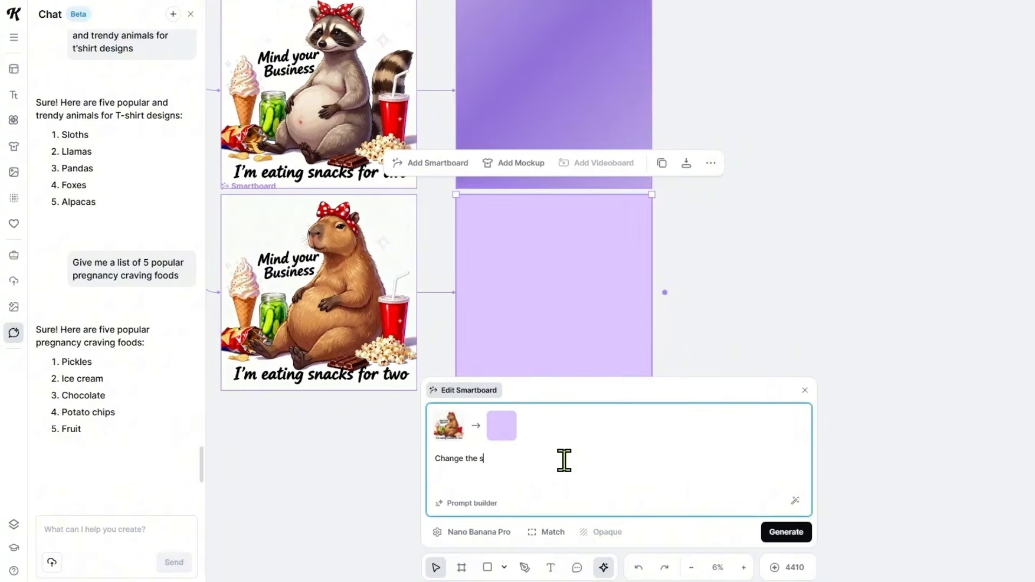
pyautogui.write('nacks to')
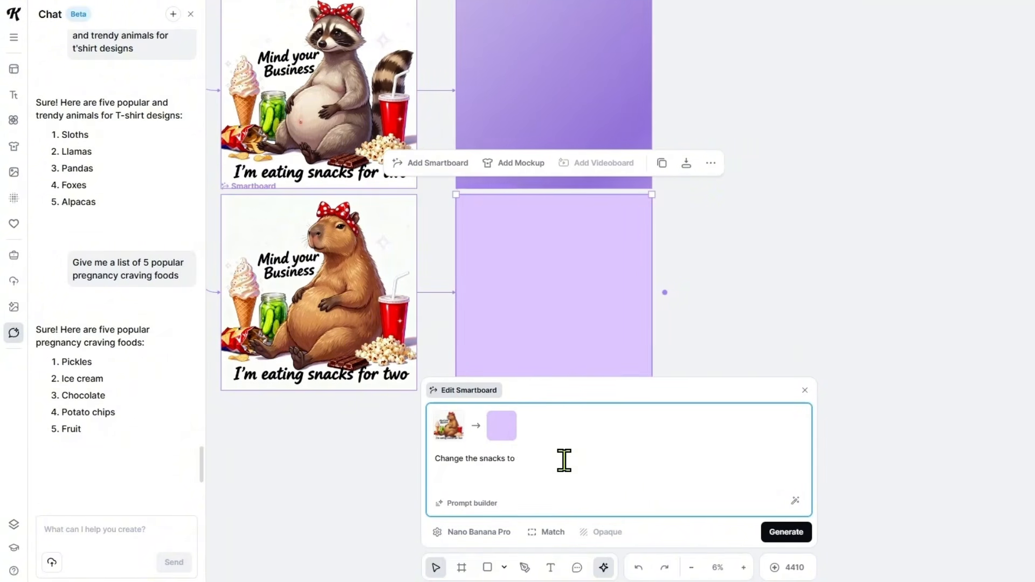
pyautogui.write(' a bunch of different pickles - change the wor')
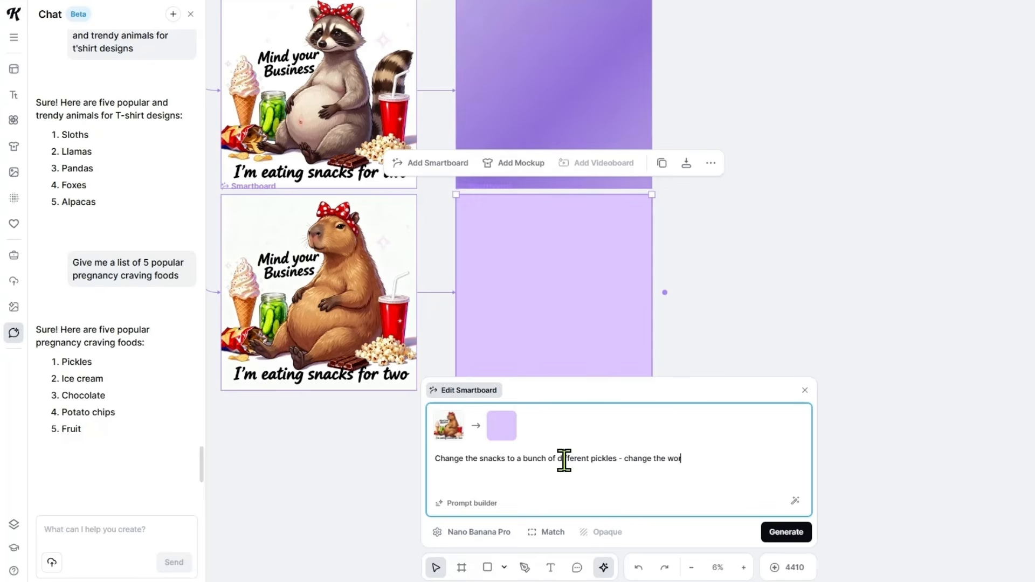
pyautogui.write('d "snacks" to')
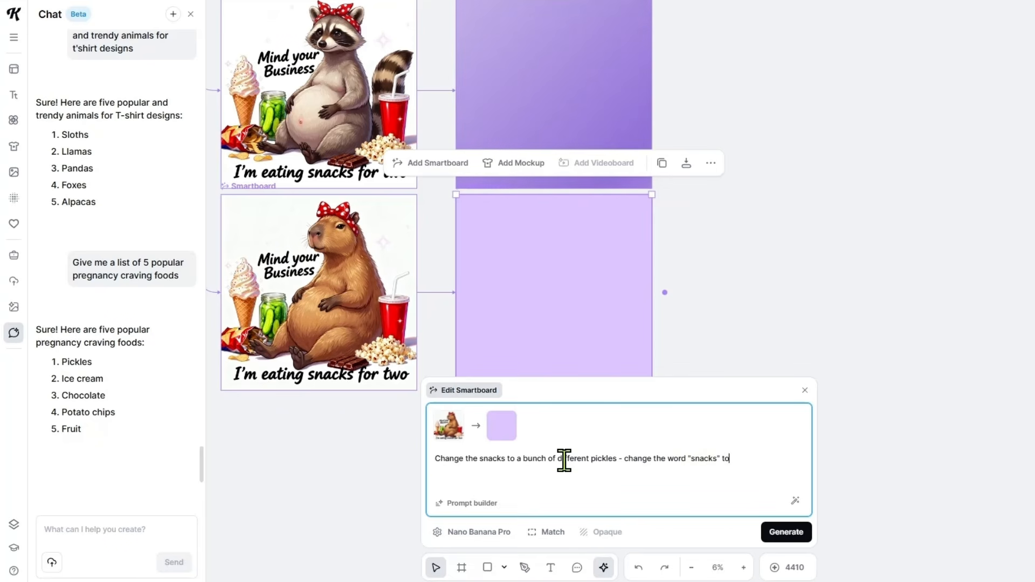
pyautogui.write(' "pickles"')
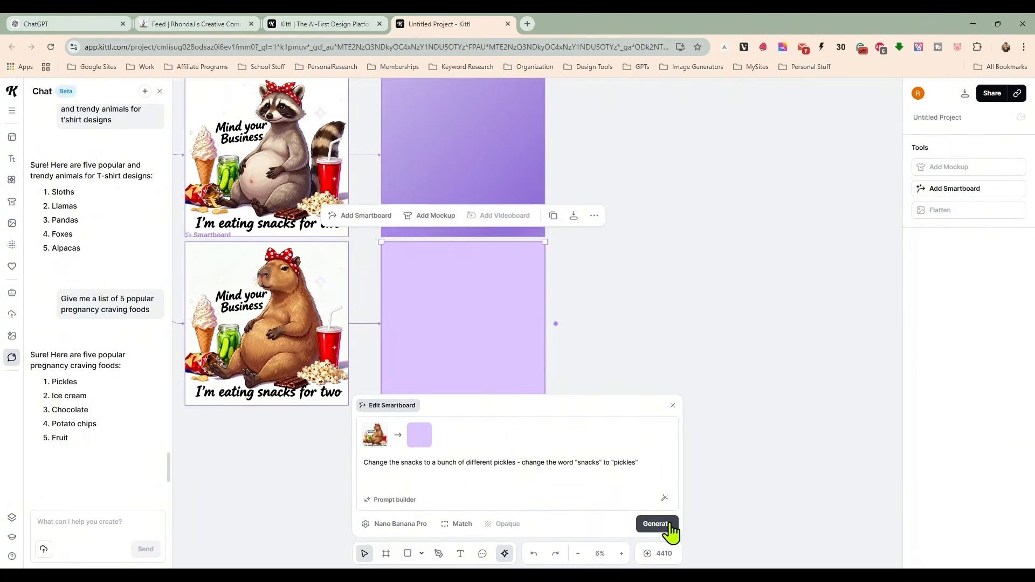
pyautogui.click(656, 524)
# Align the chocolate raccoon and pickle capybara smartboards in one column beneath the ice cream sloth variation.
pyautogui.scroll(1, 605, 334)
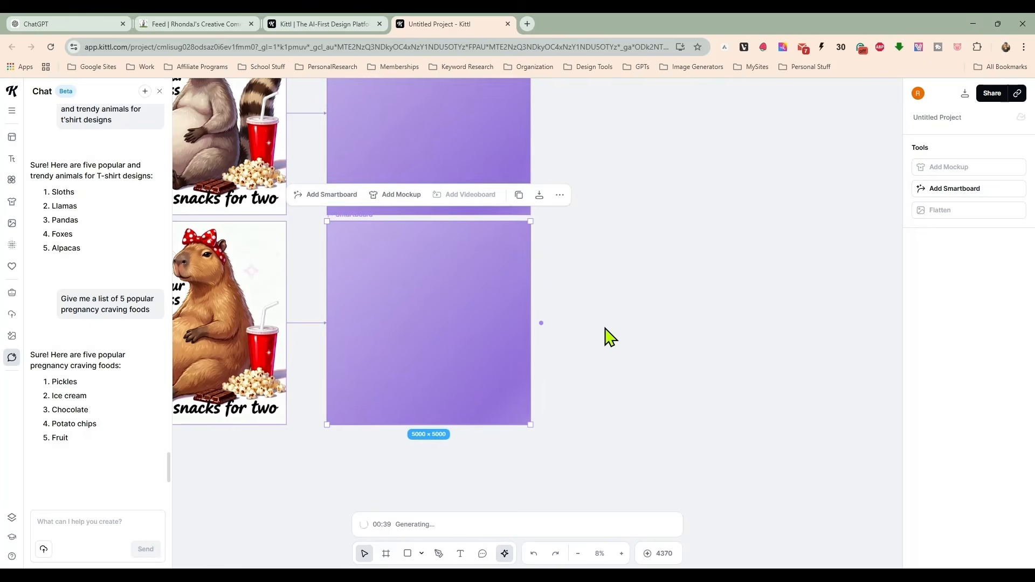
pyautogui.scroll(-2, 605, 335)
pyautogui.moveTo(607, 328); pyautogui.dragTo(676, 402)
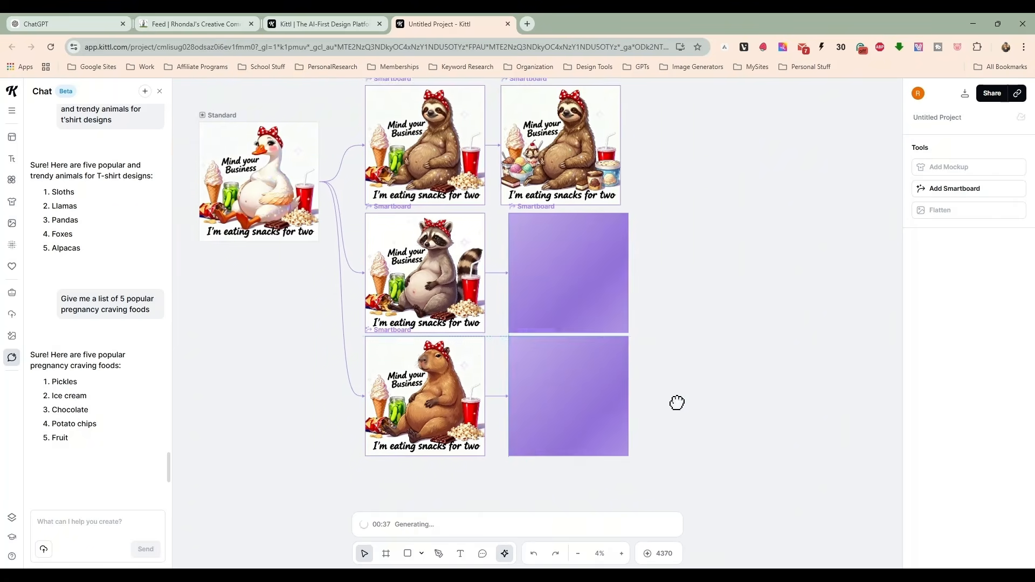
pyautogui.moveTo(677, 402); pyautogui.dragTo(672, 413)
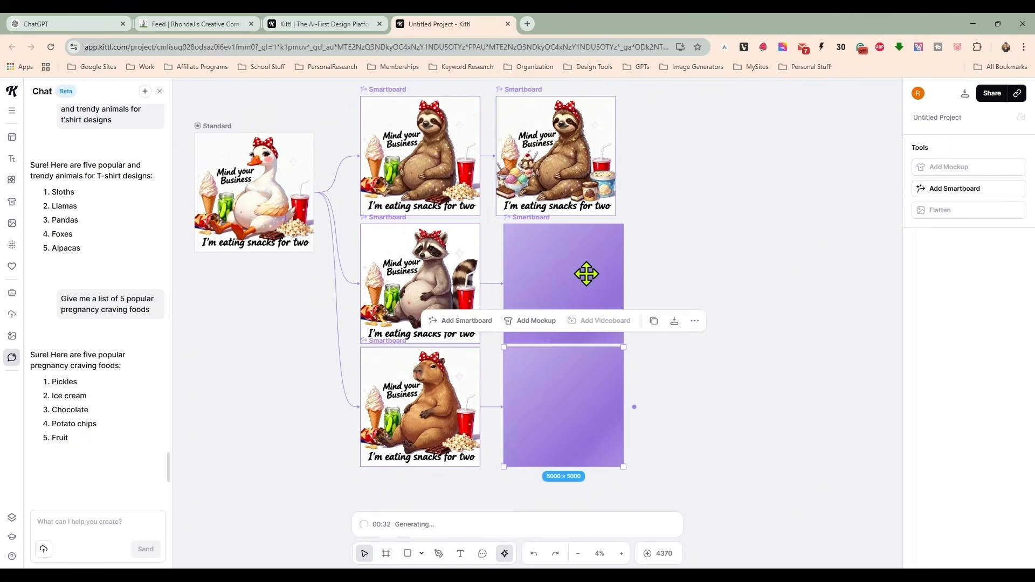
pyautogui.moveTo(586, 273); pyautogui.dragTo(577, 271)
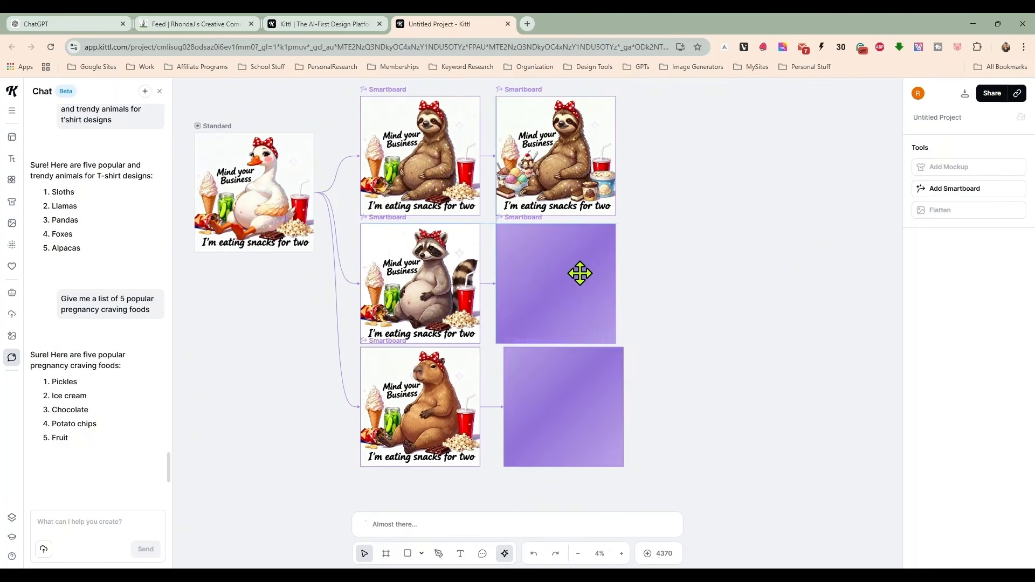
pyautogui.moveTo(565, 394); pyautogui.dragTo(558, 398)
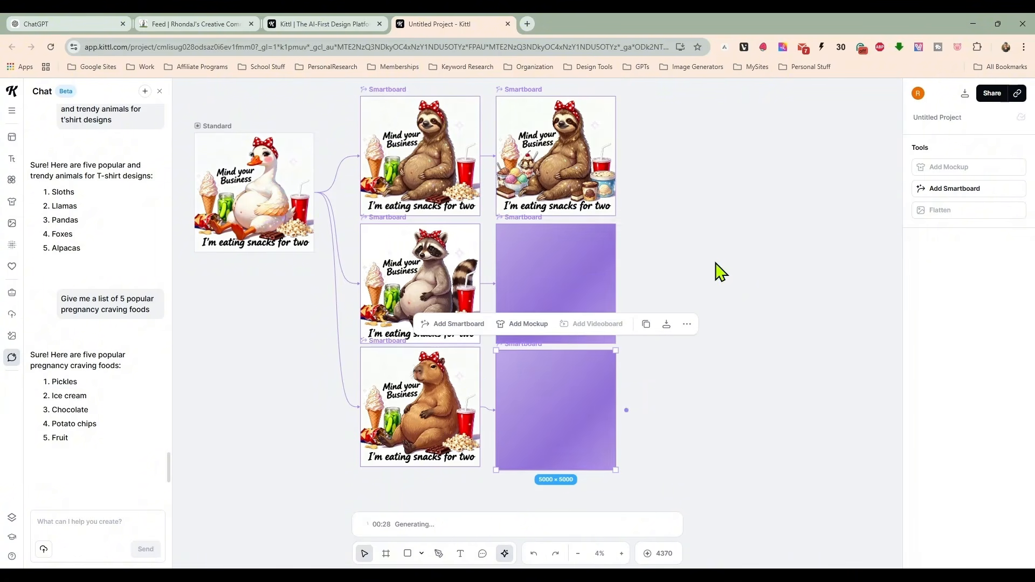
# Connect a further AI image smartboard to the ice cream sloth variation.
pyautogui.click(593, 152)
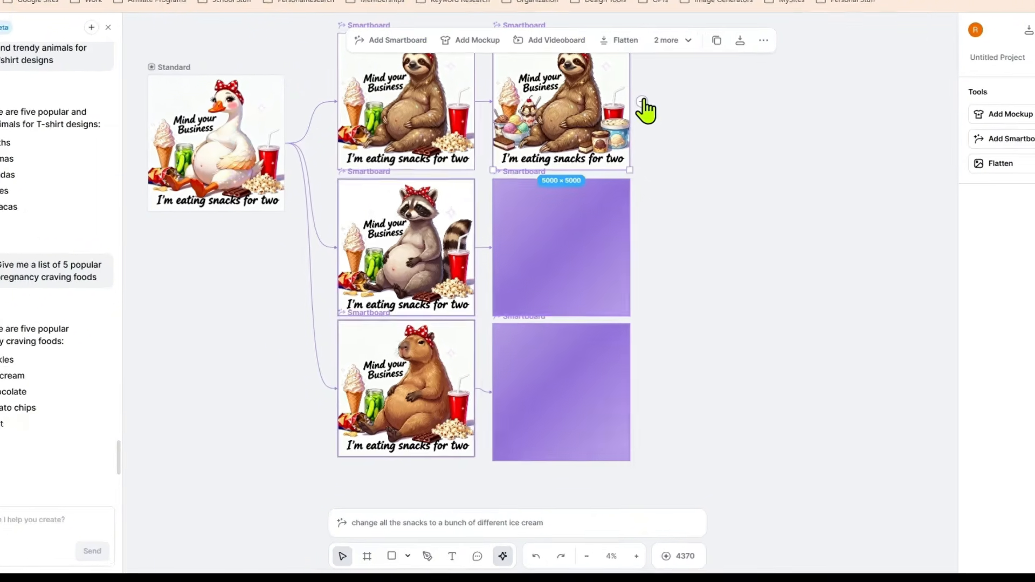
pyautogui.click(626, 156)
pyautogui.click(646, 148)
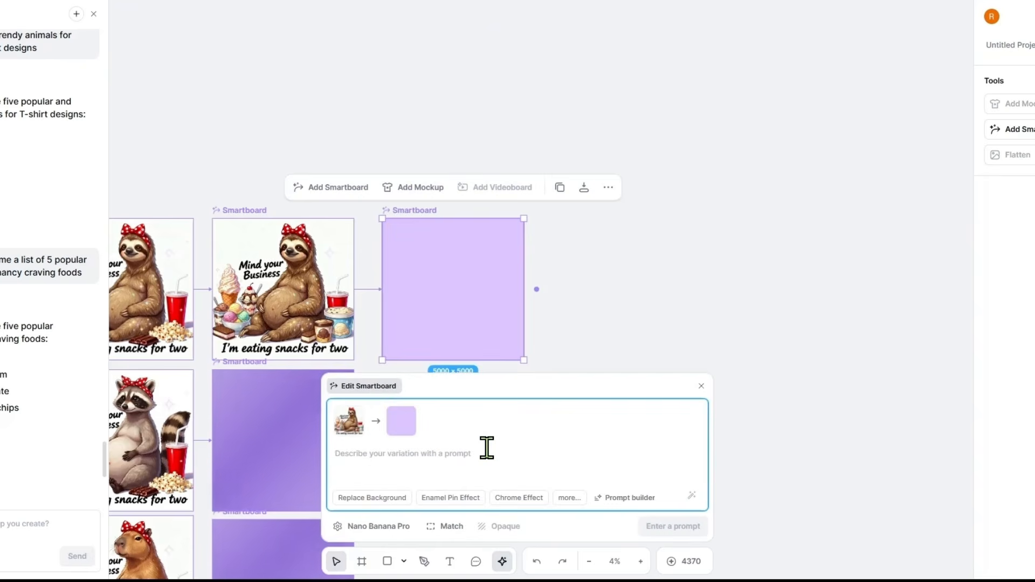
# Generate the sloth's newest chained smartboard with the prompt "change the word "snacks" to " ice cream"".
pyautogui.write('change the word "snacks" to " ice c')
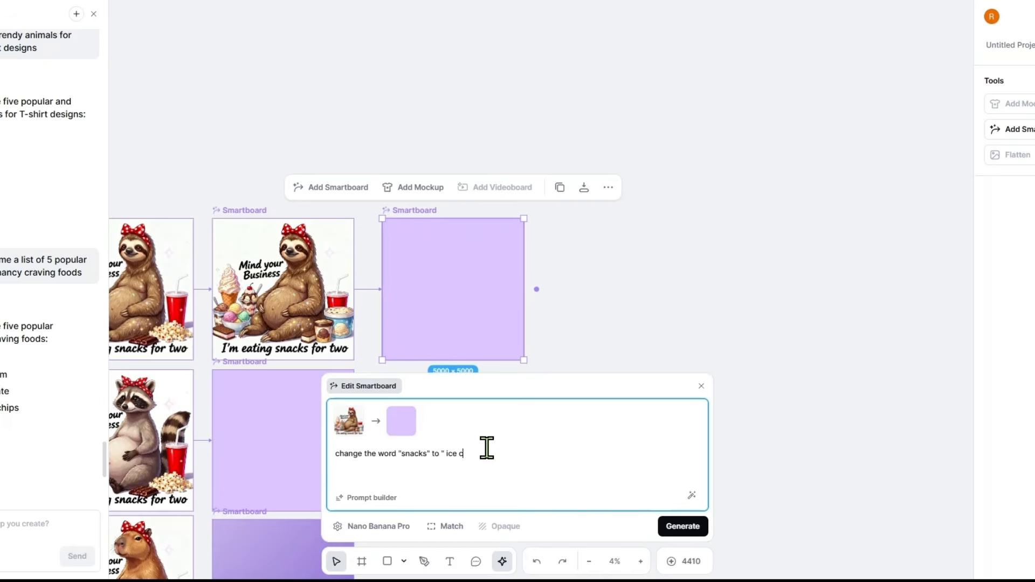
pyautogui.write('m"')
pyautogui.click(682, 527)
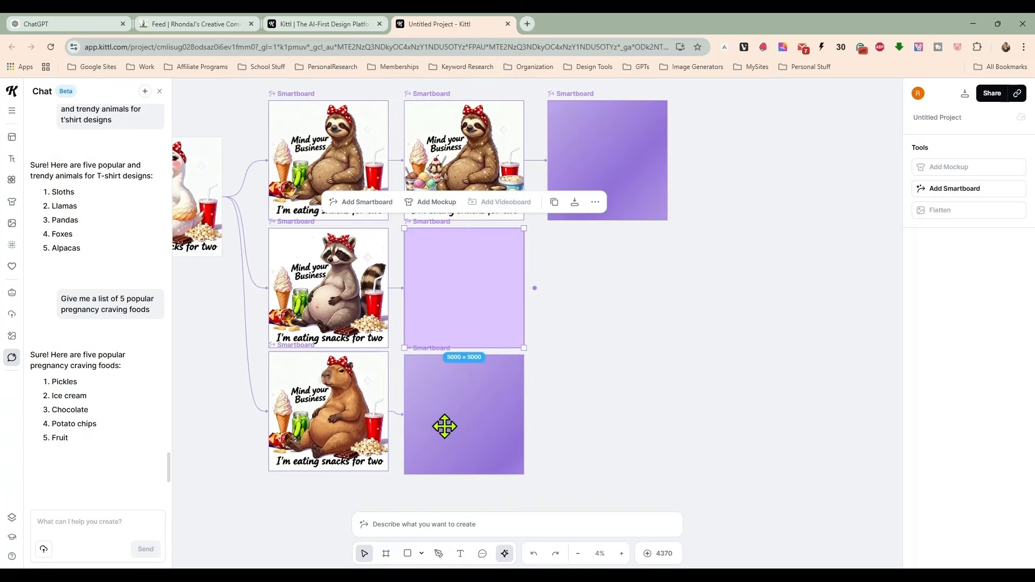
pyautogui.click(480, 522)
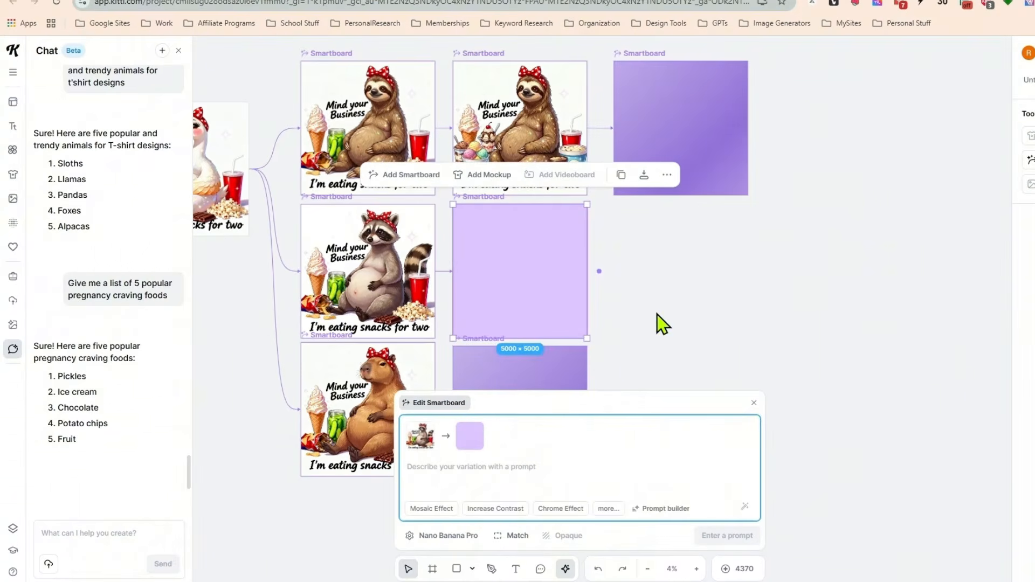
pyautogui.click(595, 317)
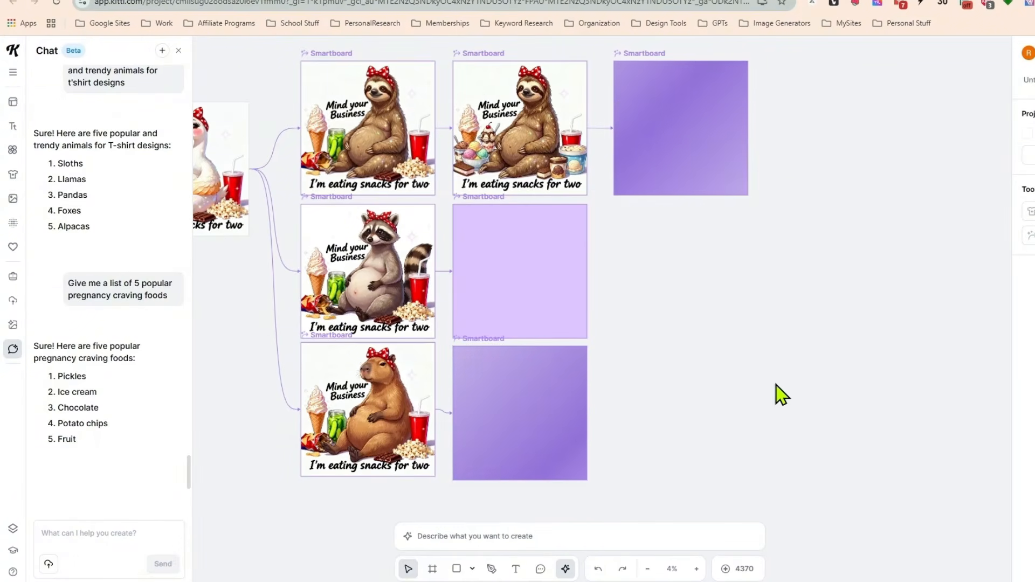
pyautogui.scroll(-2, 801, 393)
pyautogui.moveTo(778, 406); pyautogui.dragTo(723, 366)
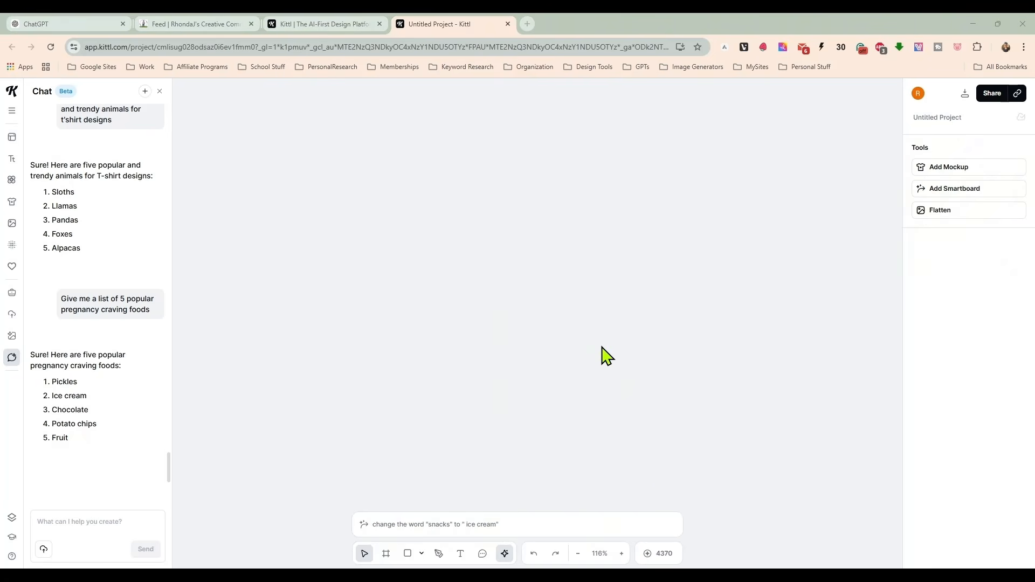
# Examine the sloth's reworded ice cream design and the capybara's pickle design up close.
pyautogui.scroll(-5, 600, 328)
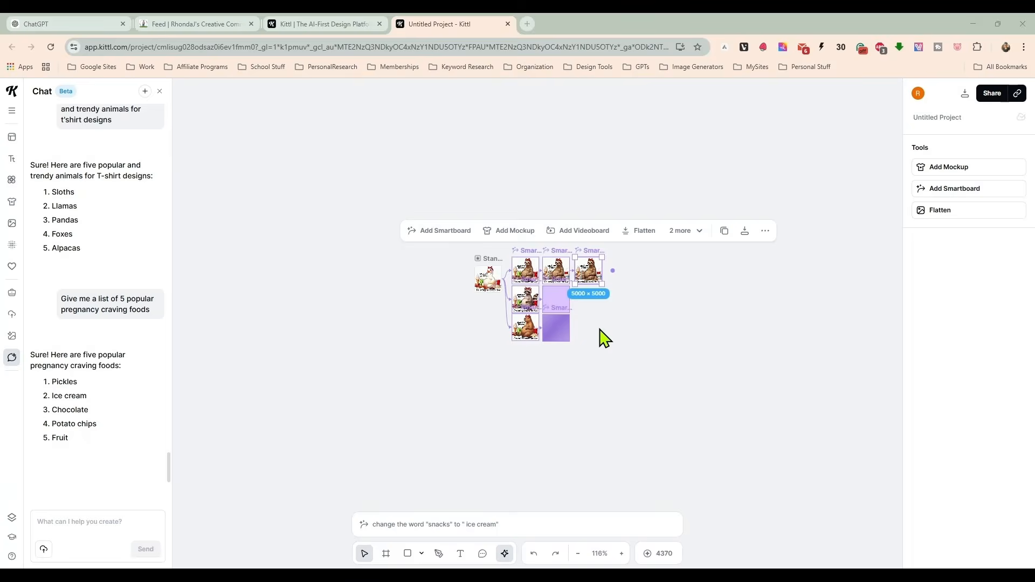
pyautogui.scroll(3, 600, 328)
pyautogui.click(541, 355)
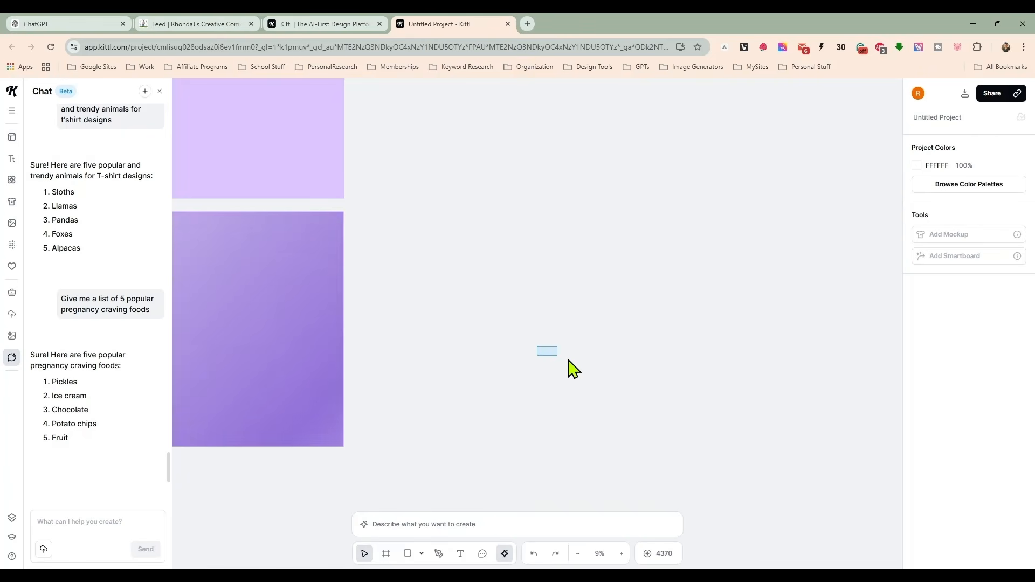
pyautogui.moveTo(538, 236); pyautogui.dragTo(699, 577)
pyautogui.moveTo(729, 341); pyautogui.dragTo(685, 427)
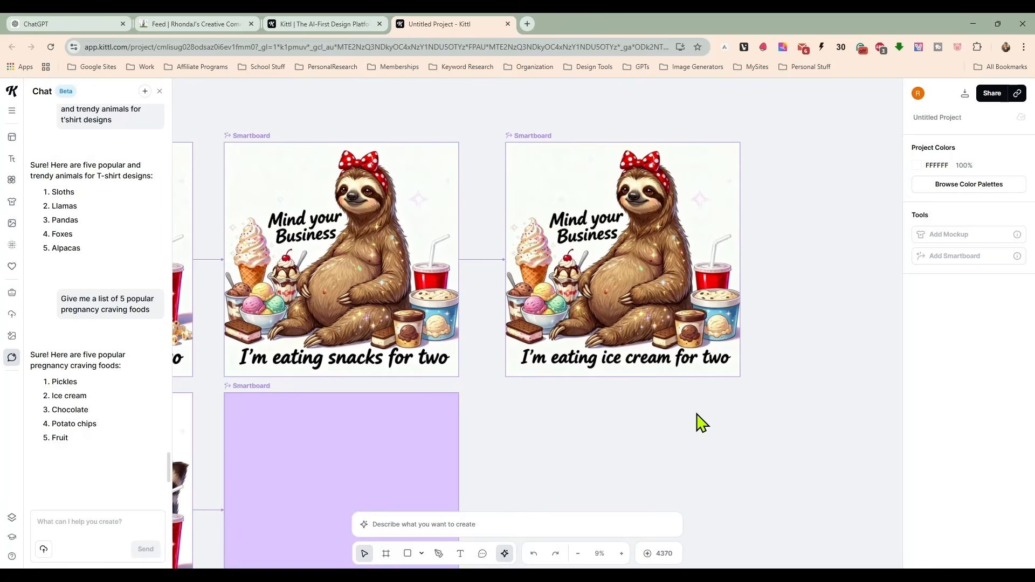
pyautogui.moveTo(643, 415); pyautogui.dragTo(729, 119)
pyautogui.moveTo(580, 435); pyautogui.dragTo(583, 320)
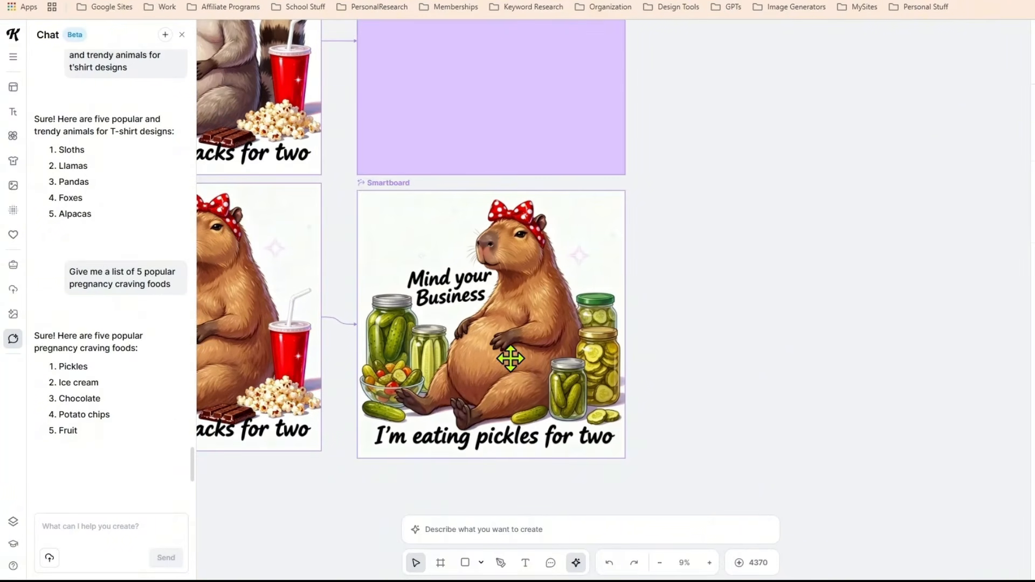
pyautogui.moveTo(513, 349)
pyautogui.mouseDown()
pyautogui.moveTo(527, 370)
pyautogui.moveTo(513, 370)
pyautogui.moveTo(514, 352)
pyautogui.mouseUp()
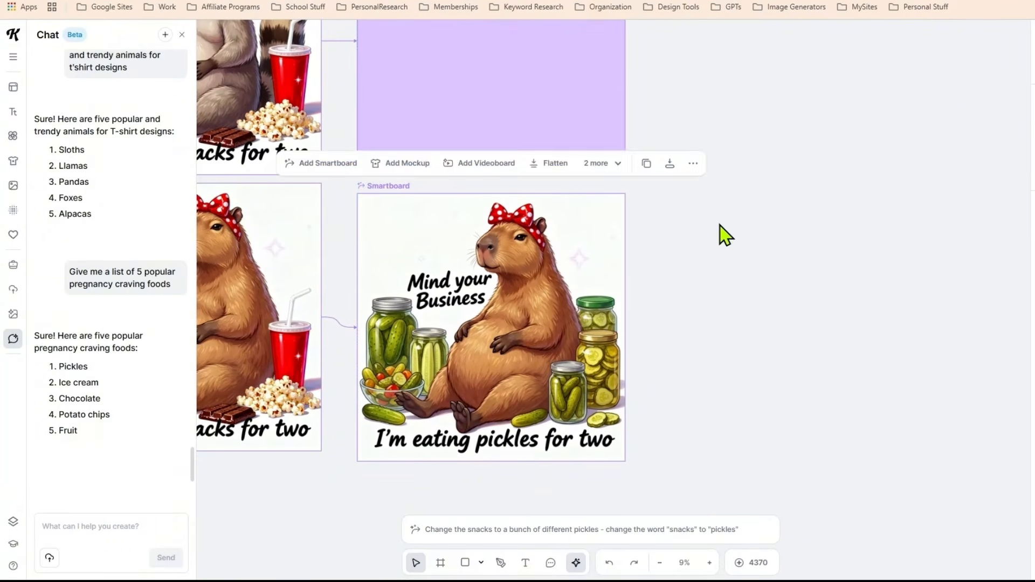
# Generate the raccoon's chained smartboard with "Change the snacks to a bunch of different potato chips, change the word "snacks" to "chips"".
pyautogui.click(717, 181)
pyautogui.moveTo(709, 127); pyautogui.dragTo(855, 371)
pyautogui.click(762, 345)
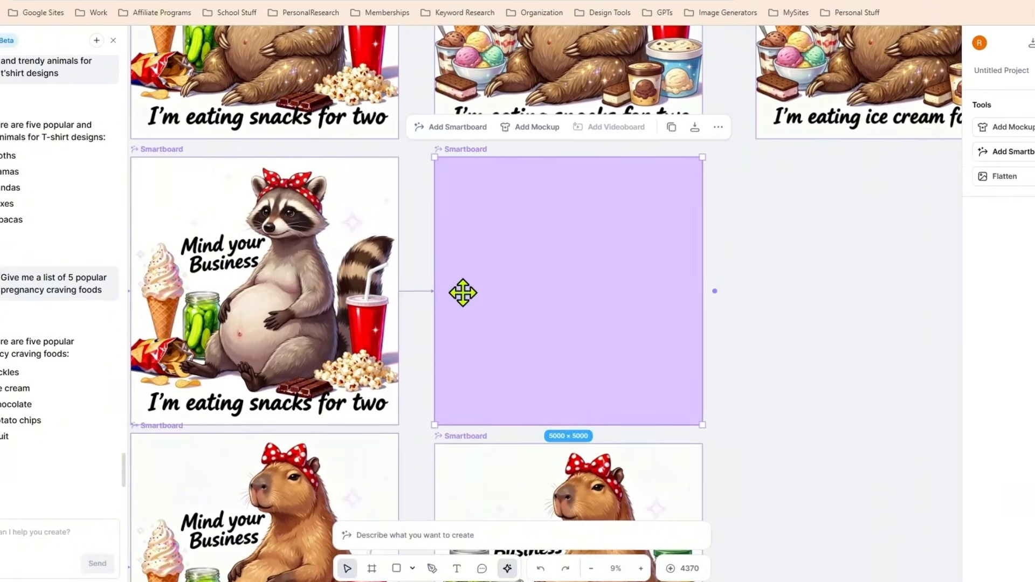
pyautogui.click(536, 531)
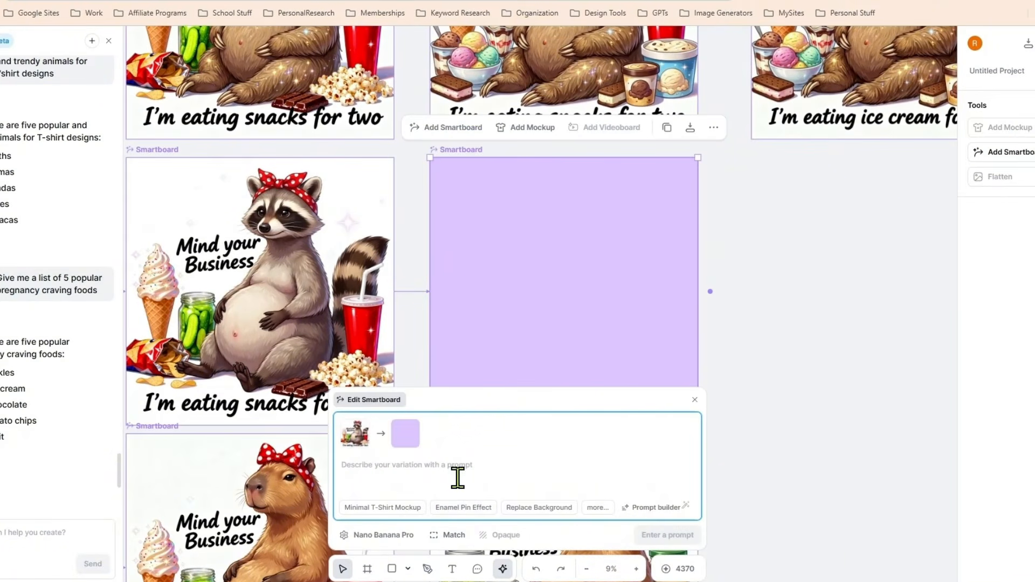
pyautogui.write('Change t')
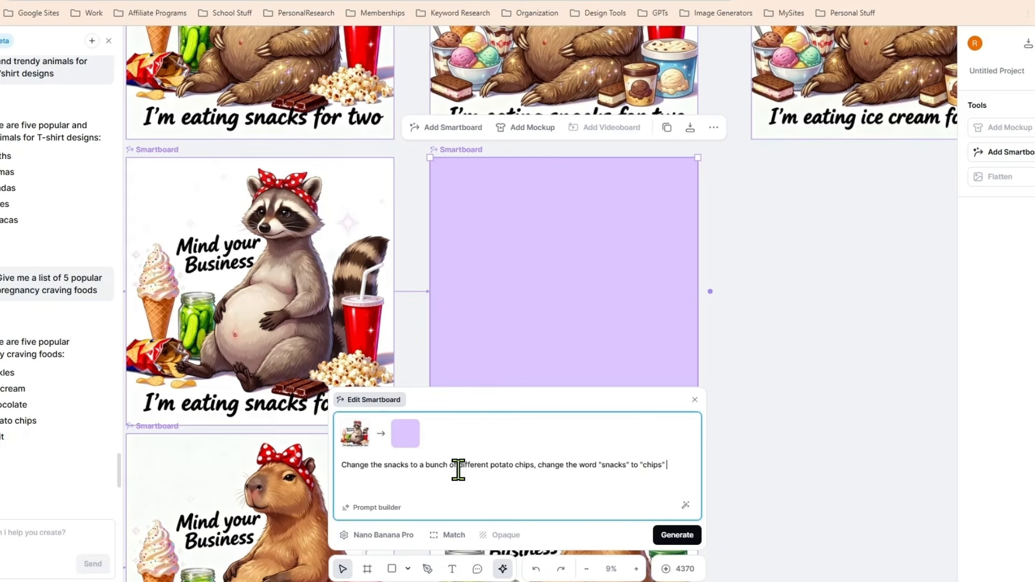
pyautogui.click(675, 535)
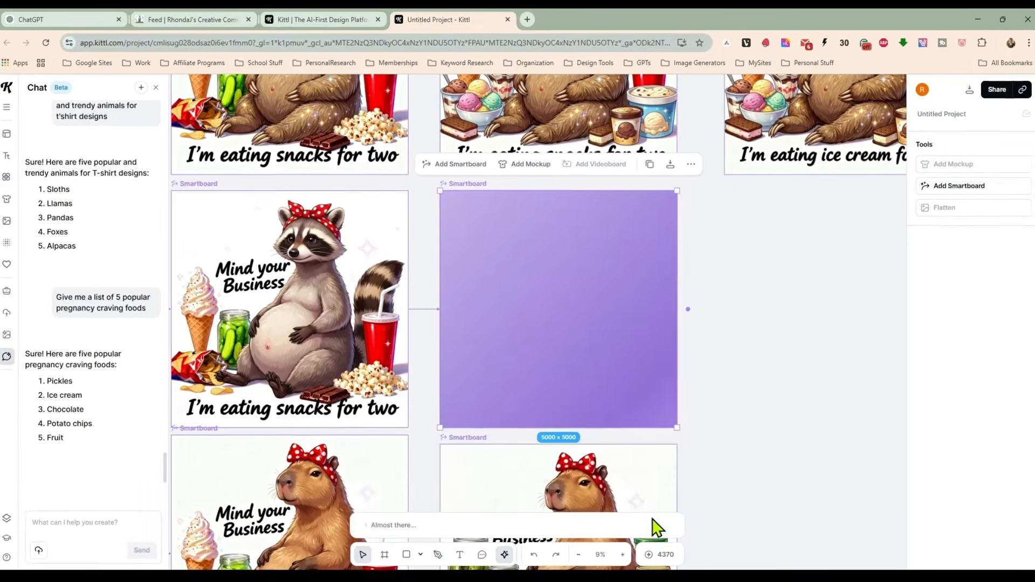
pyautogui.click(736, 318)
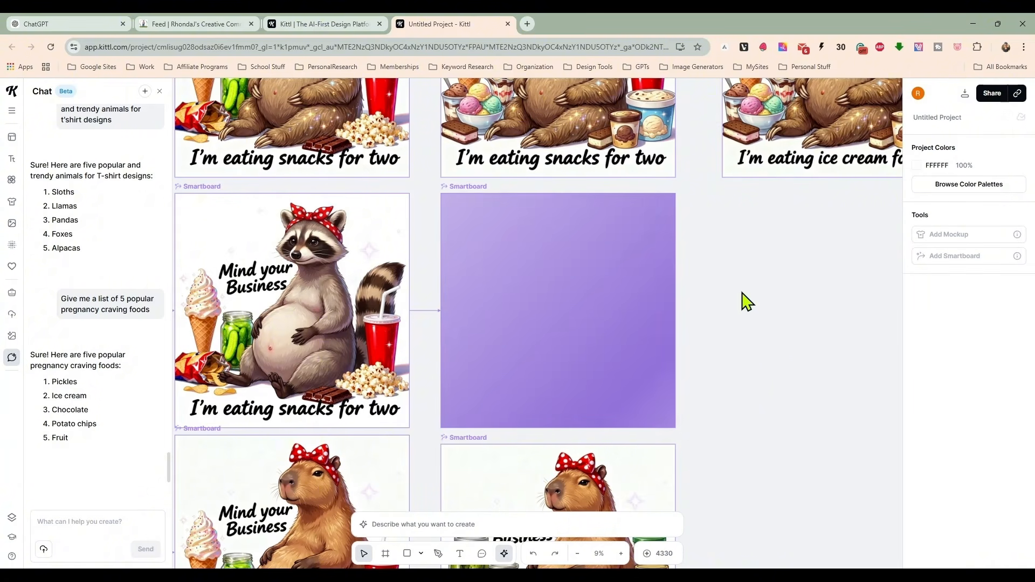
# Shift the "I'm eating ice cream for two" sloth smartboard slightly farther from its source, keeping it level with its row.
pyautogui.moveTo(781, 267); pyautogui.dragTo(633, 452)
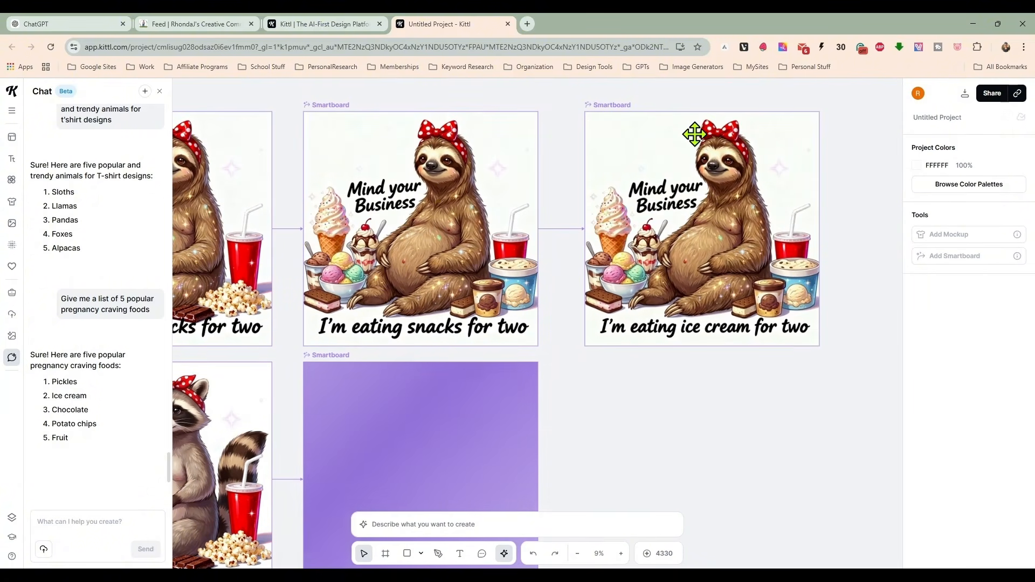
pyautogui.scroll(-1, 625, 395)
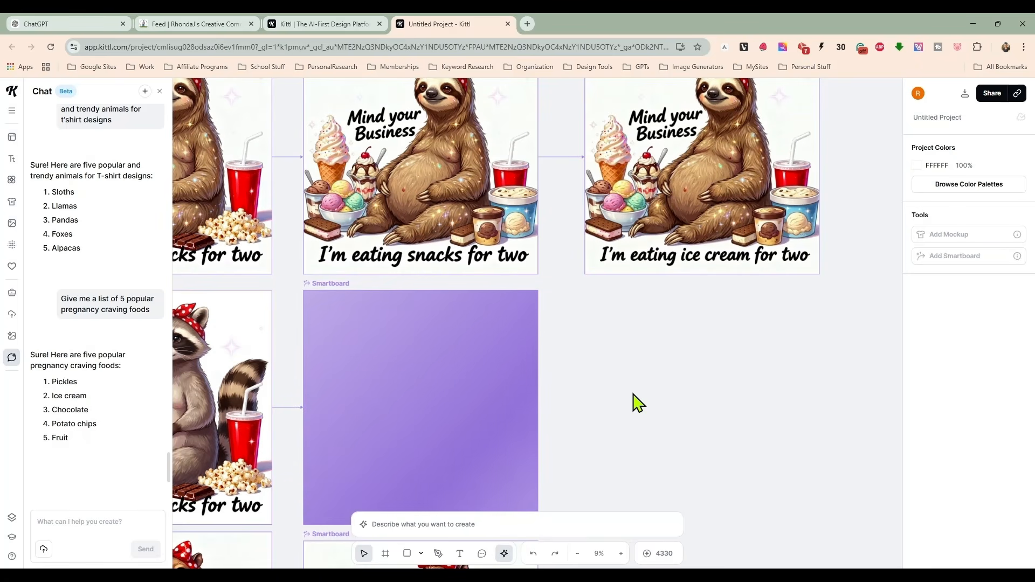
pyautogui.scroll(-3, 633, 402)
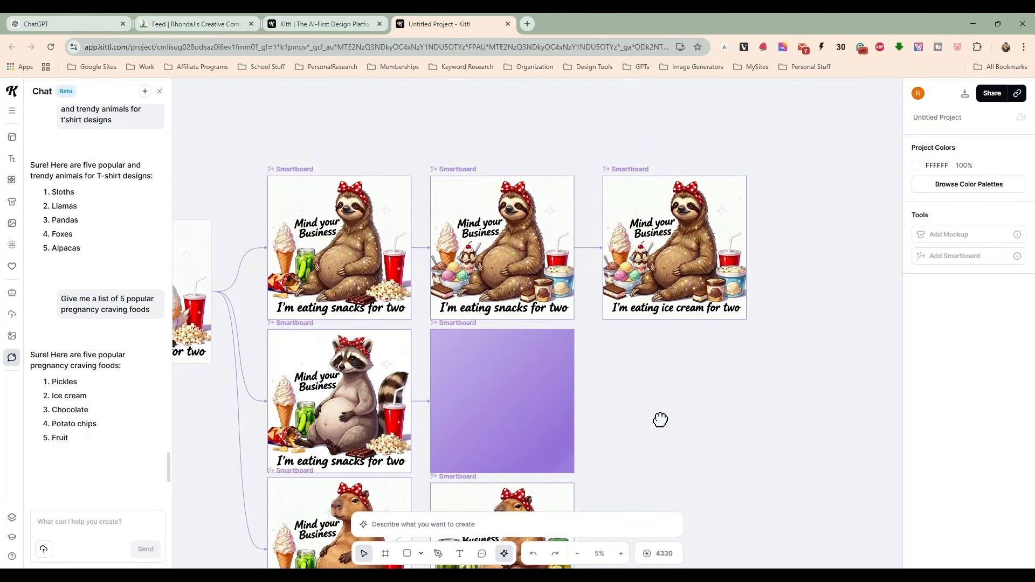
pyautogui.moveTo(660, 419); pyautogui.dragTo(654, 341)
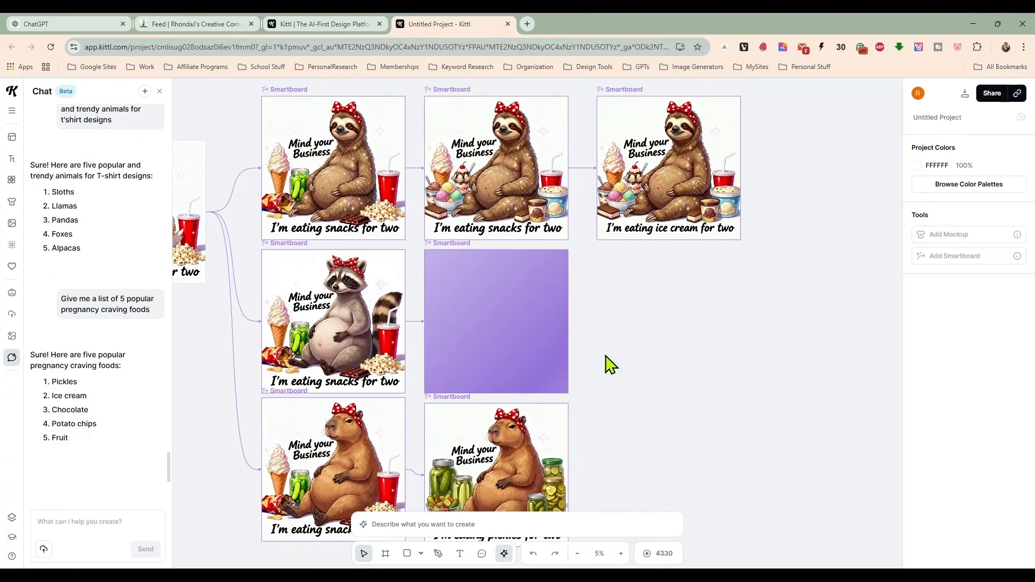
pyautogui.scroll(-1, 623, 358)
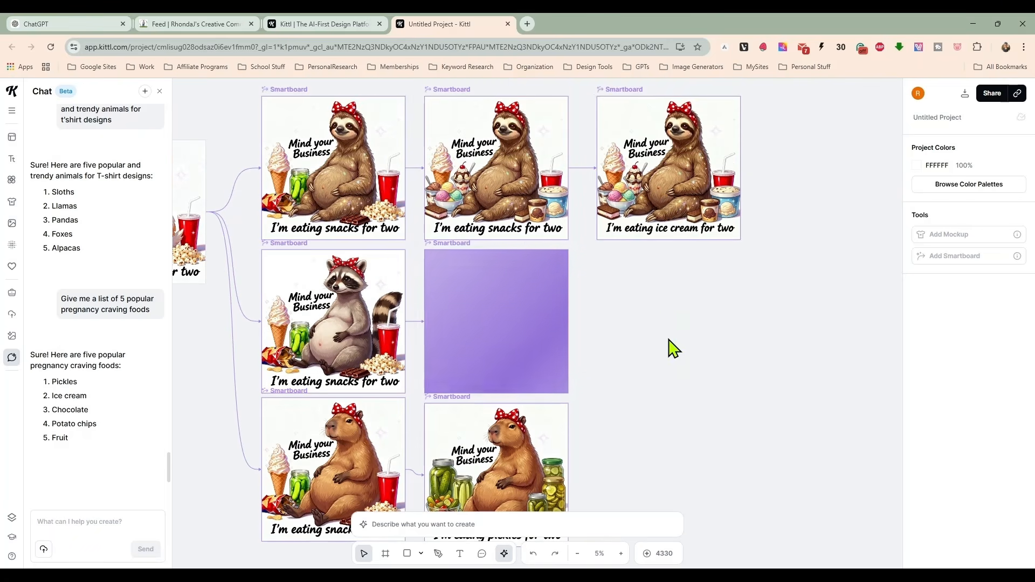
pyautogui.scroll(1, 672, 346)
pyautogui.moveTo(664, 203); pyautogui.dragTo(675, 206)
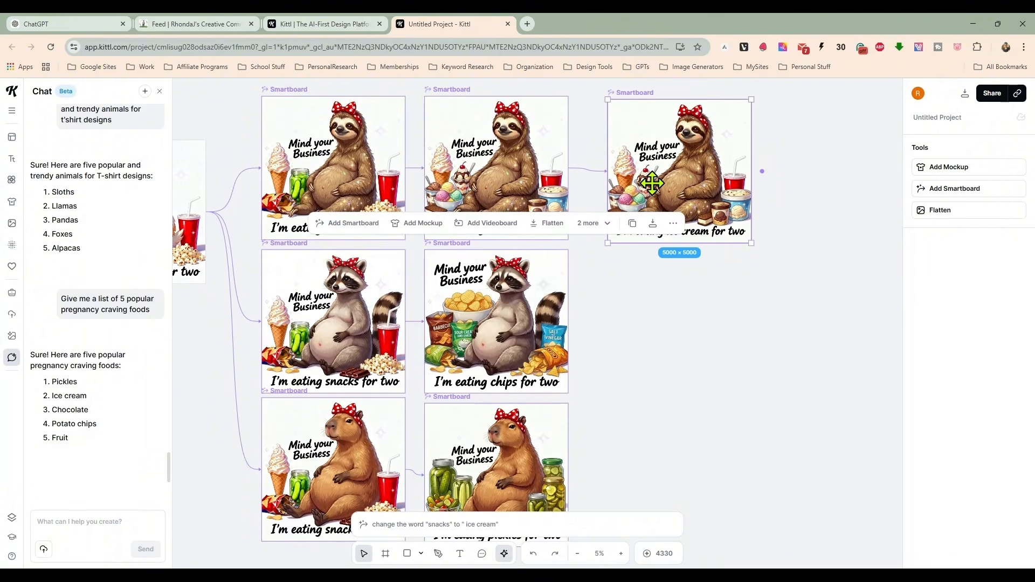
pyautogui.moveTo(652, 183); pyautogui.dragTo(646, 180)
# Examine the raccoon's chips and capybara's pickles smartboards alongside the original goose and the full set of variations.
pyautogui.click(502, 317)
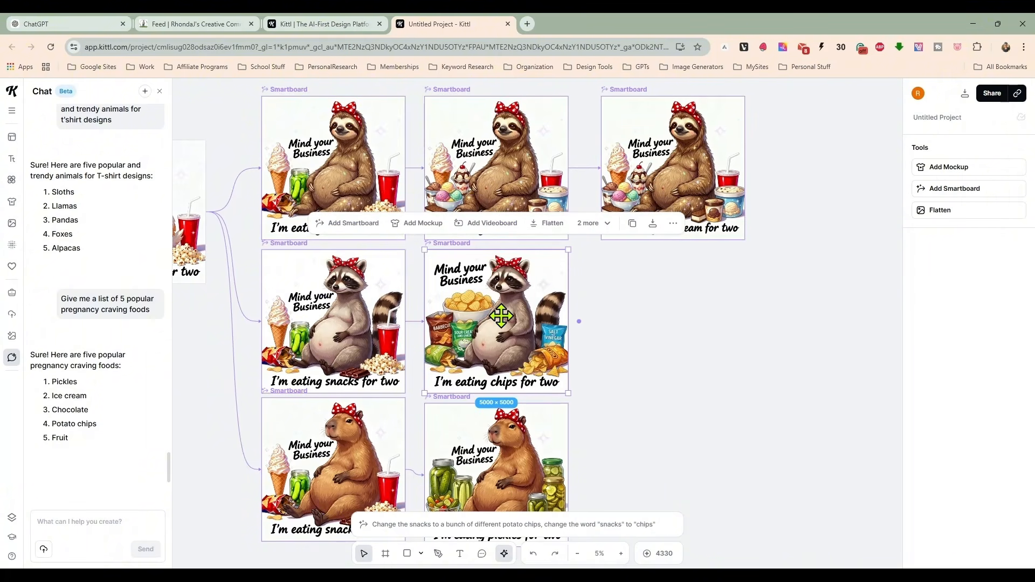
pyautogui.scroll(-2, 589, 315)
pyautogui.click(468, 413)
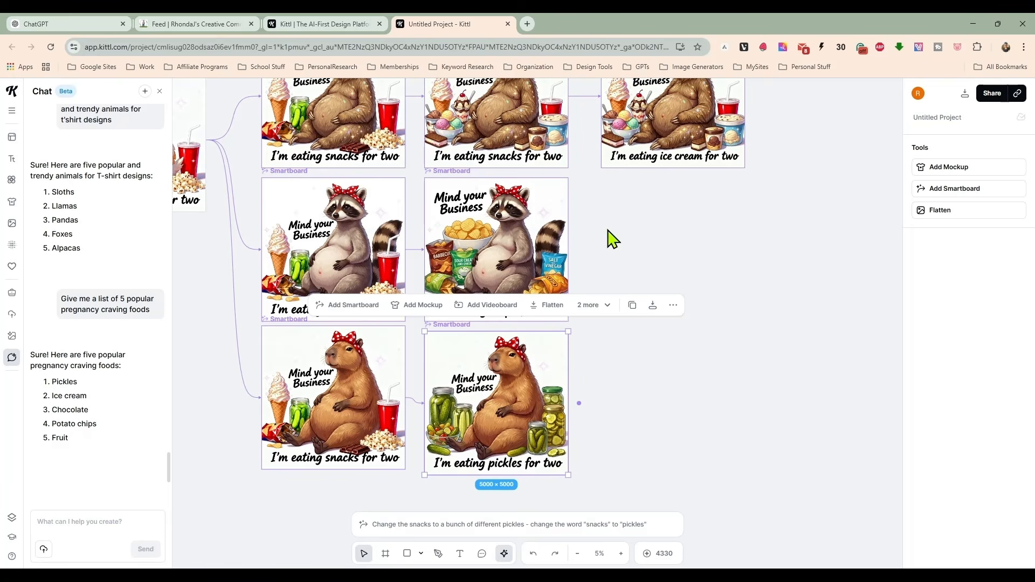
pyautogui.click(636, 424)
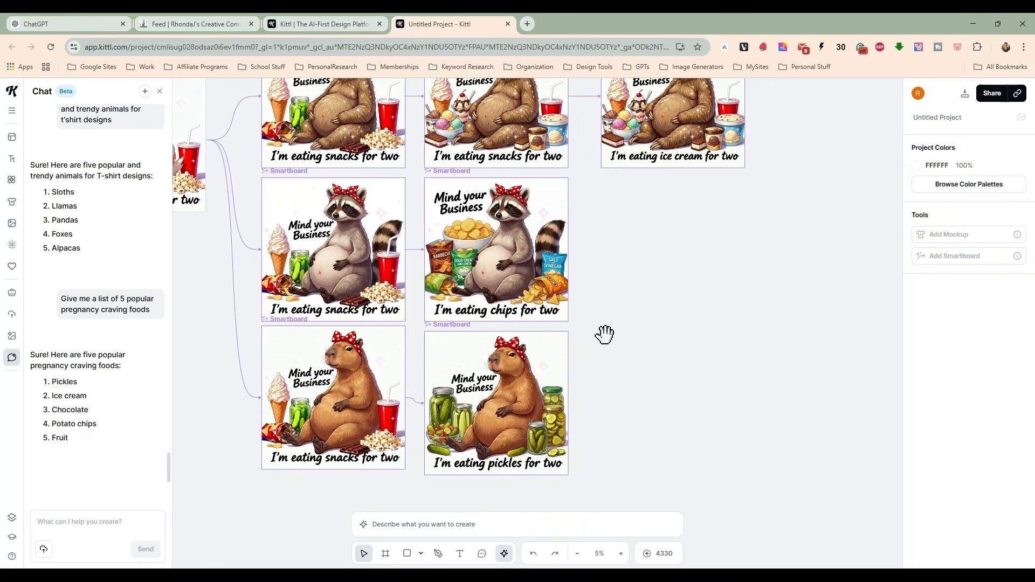
pyautogui.moveTo(604, 334); pyautogui.dragTo(690, 395)
pyautogui.scroll(-2, 686, 389)
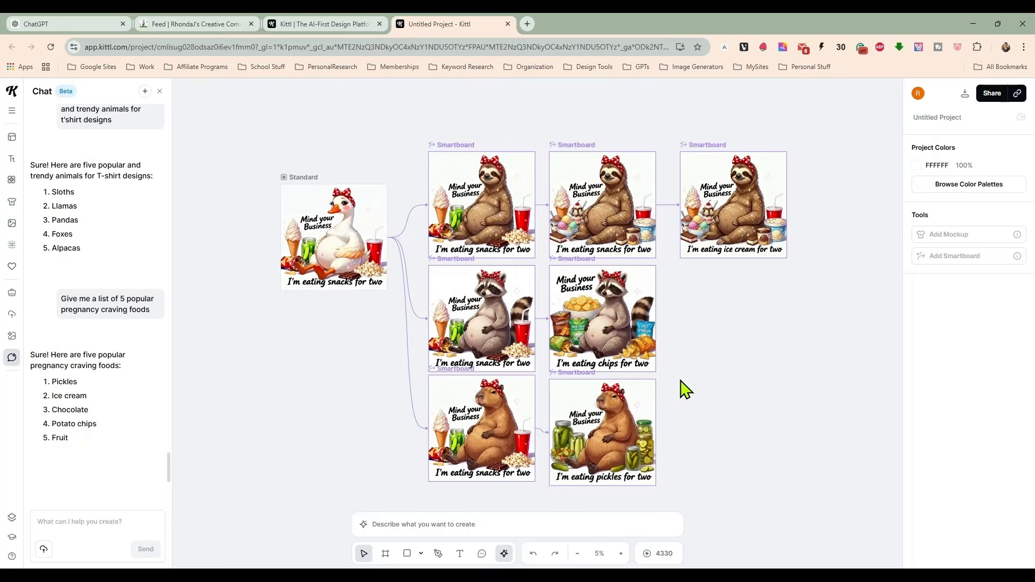
pyautogui.scroll(-1, 688, 451)
# Review the design variation and product ideas in the community's "2/12 - Eating For Two" post, and return to the Kittl project.
pyautogui.click(219, 25)
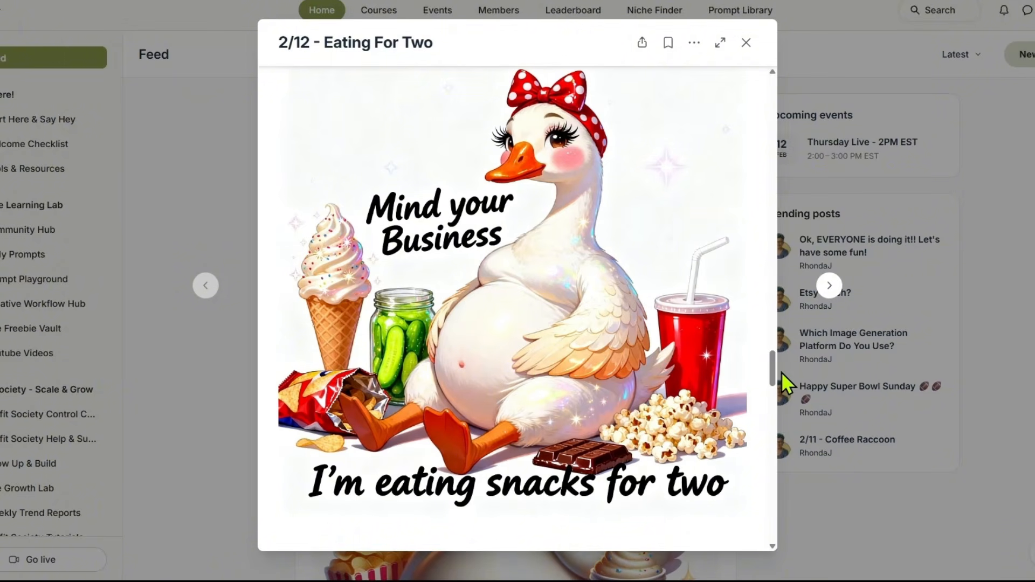
pyautogui.moveTo(774, 369); pyautogui.dragTo(770, 123)
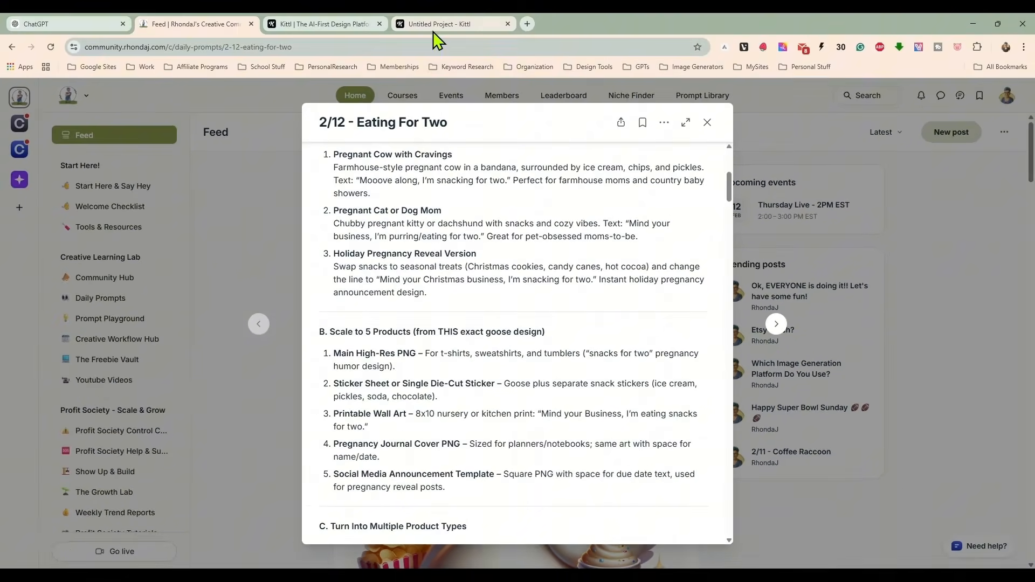
pyautogui.click(432, 28)
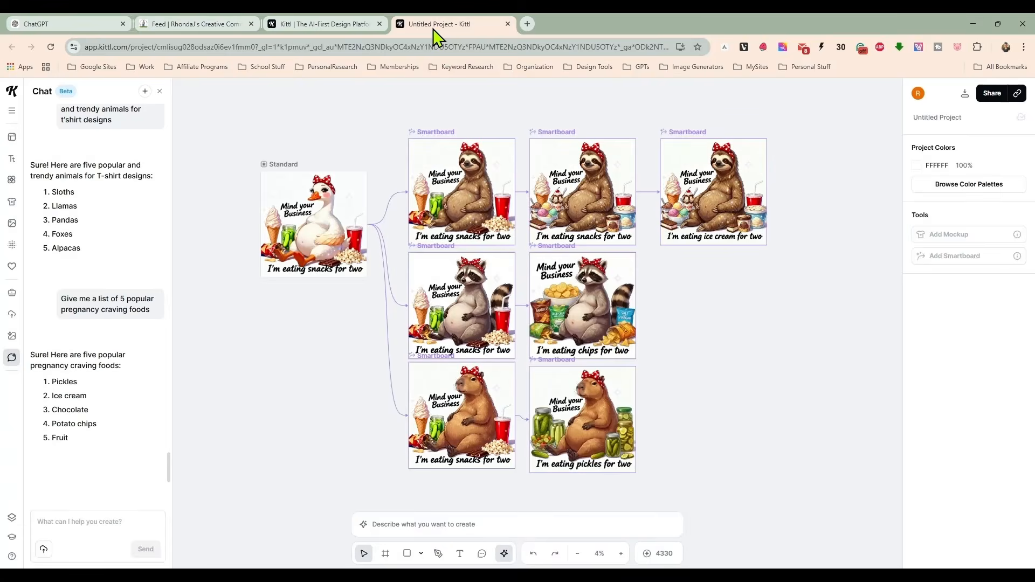